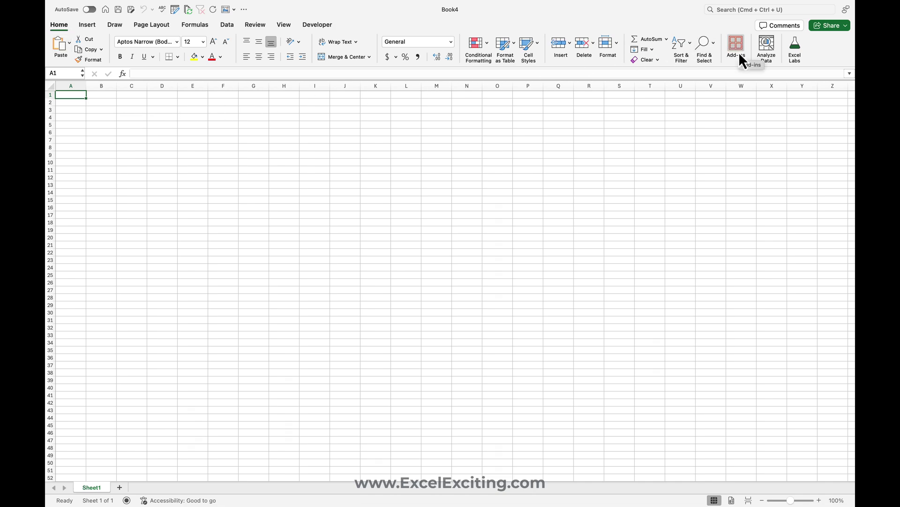
Open the full Office Add-ins store from the Add-ins list
click(314, 30)
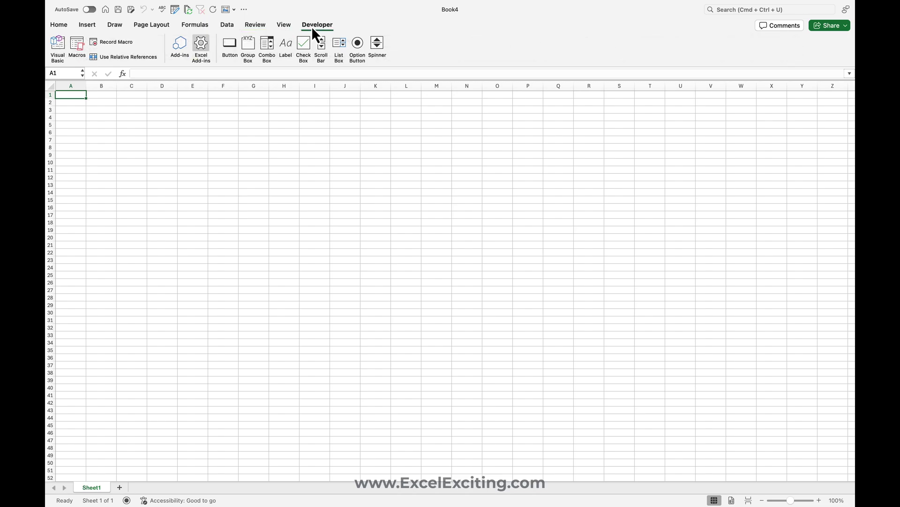
click(59, 25)
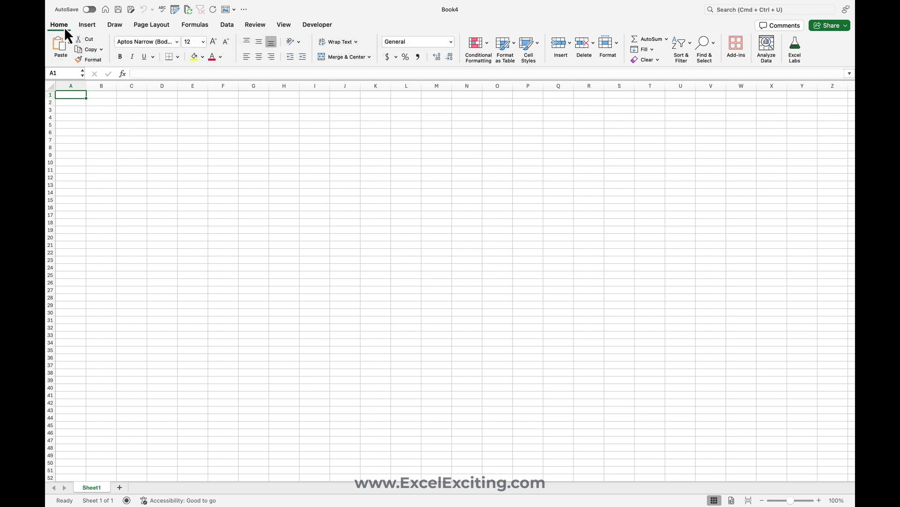
click(741, 46)
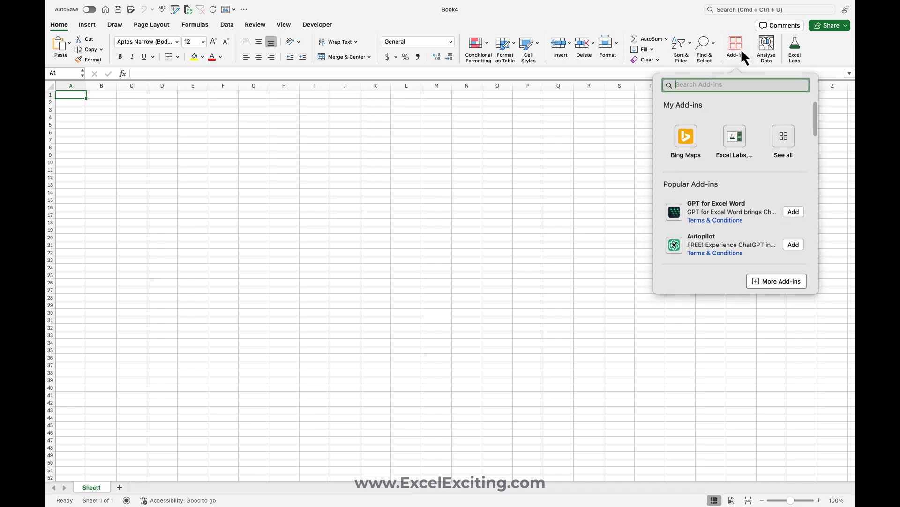
click(777, 281)
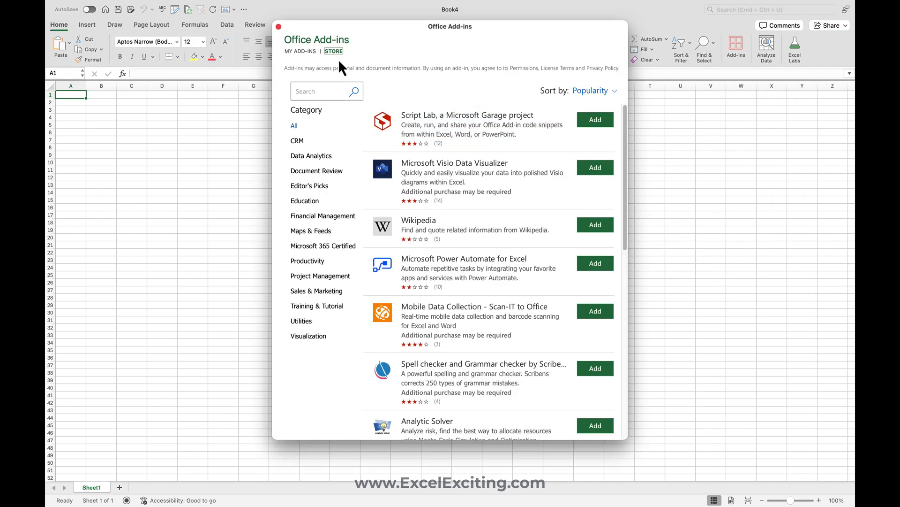
Search the store for 'filter' and open List Filter by Make Digital Solutions
click(340, 88)
text(filter)
click(354, 91)
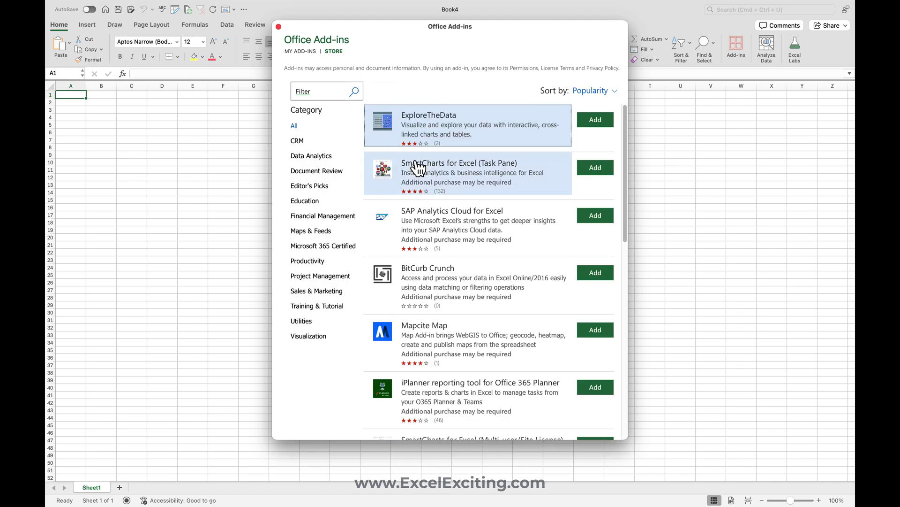
scroll(422, 166, down, 15)
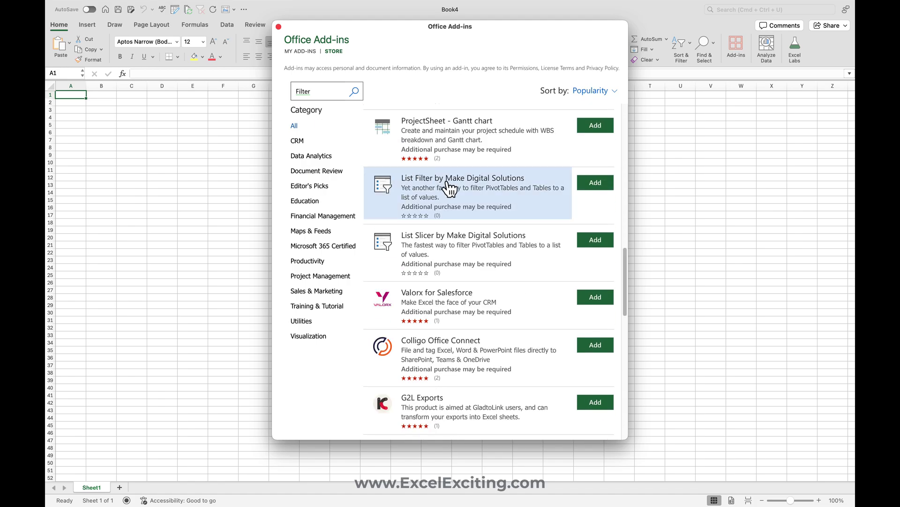
click(450, 188)
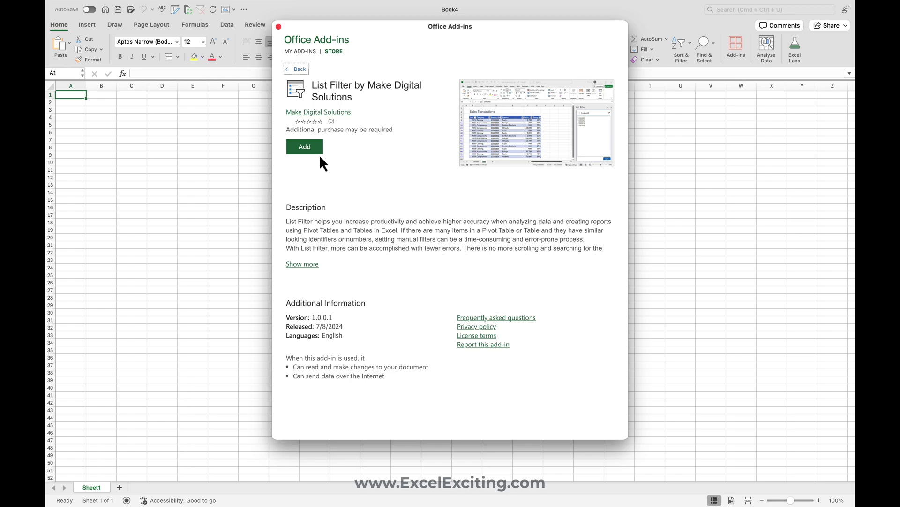
Add List Filter, dismiss the first licence prompt, then retry and accept the licence terms
click(305, 149)
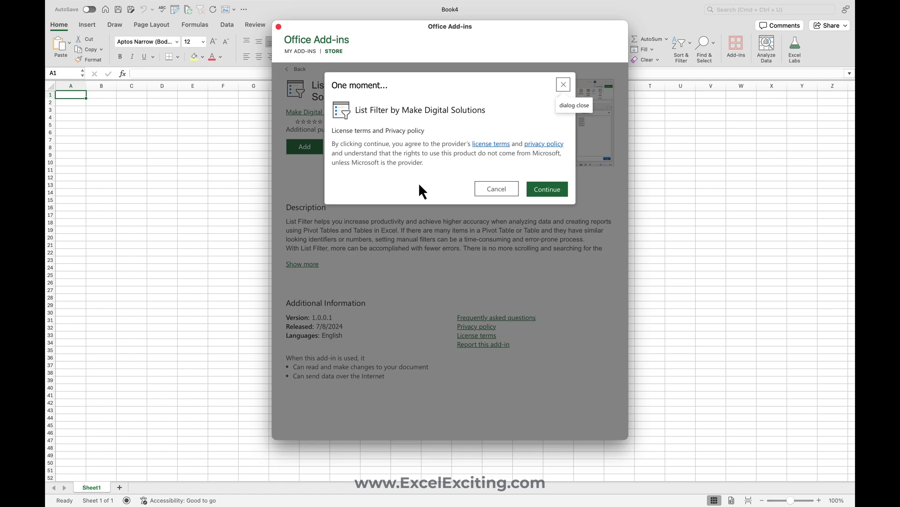
click(565, 89)
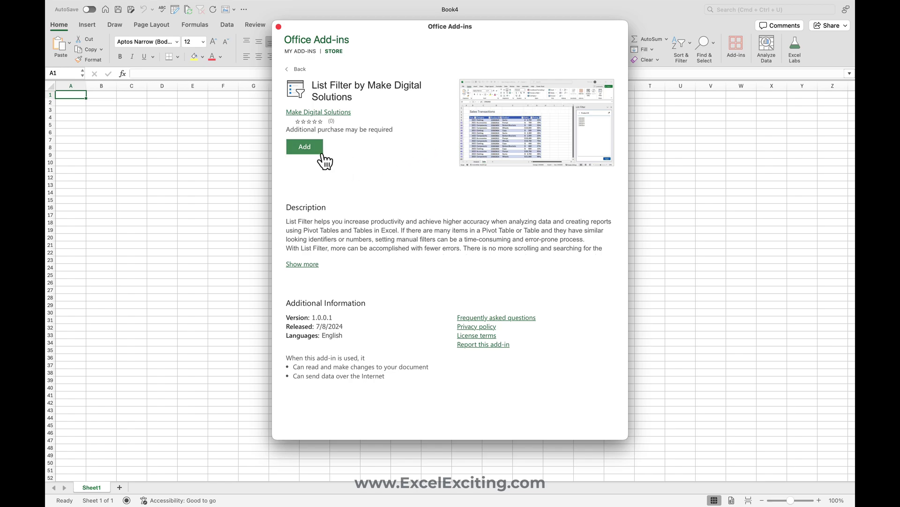
click(308, 148)
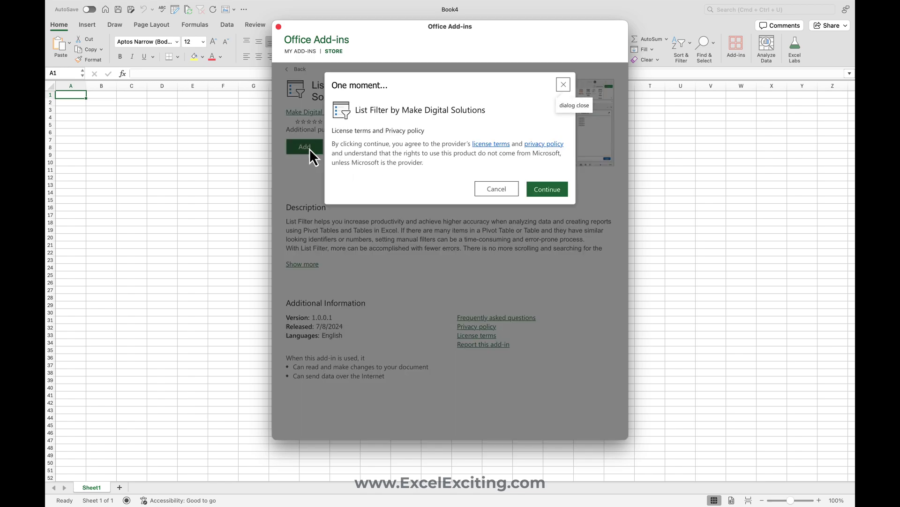
click(546, 190)
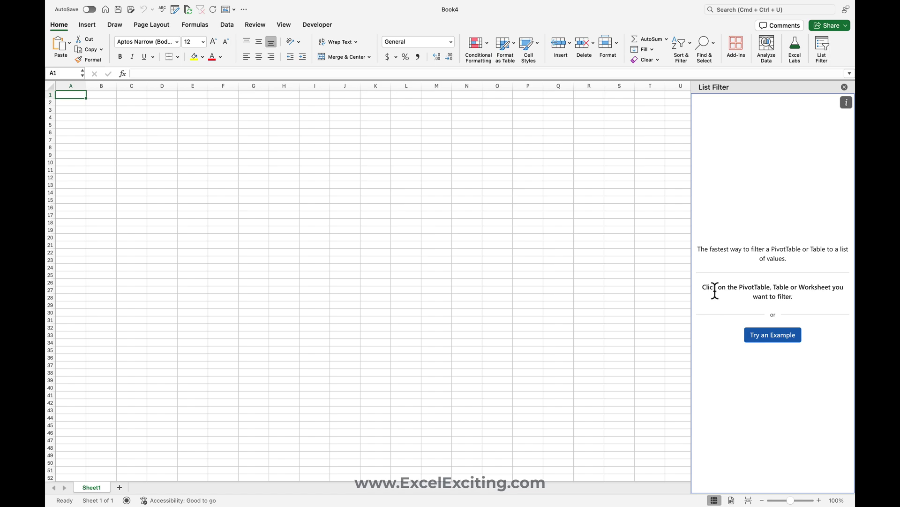
Insert the example pivot and Sales data, then apply the five-ID filter 23002810–23002818
click(777, 336)
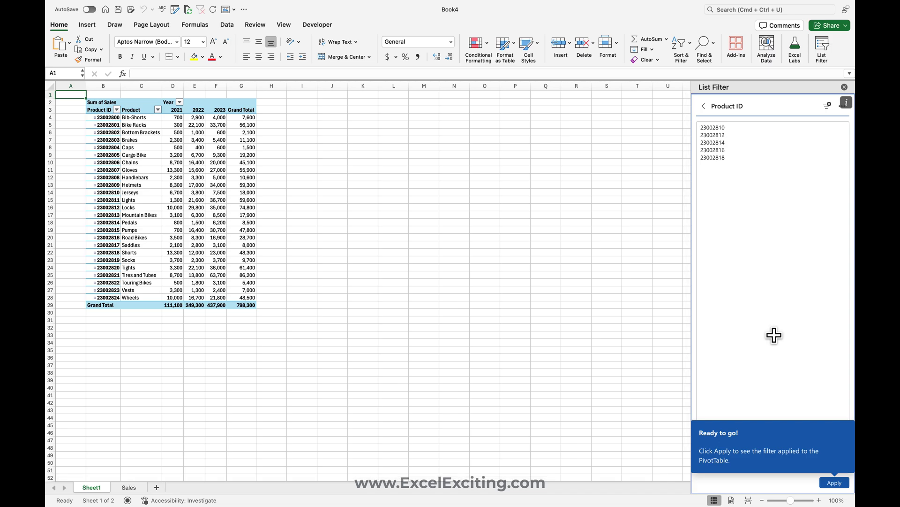
click(133, 486)
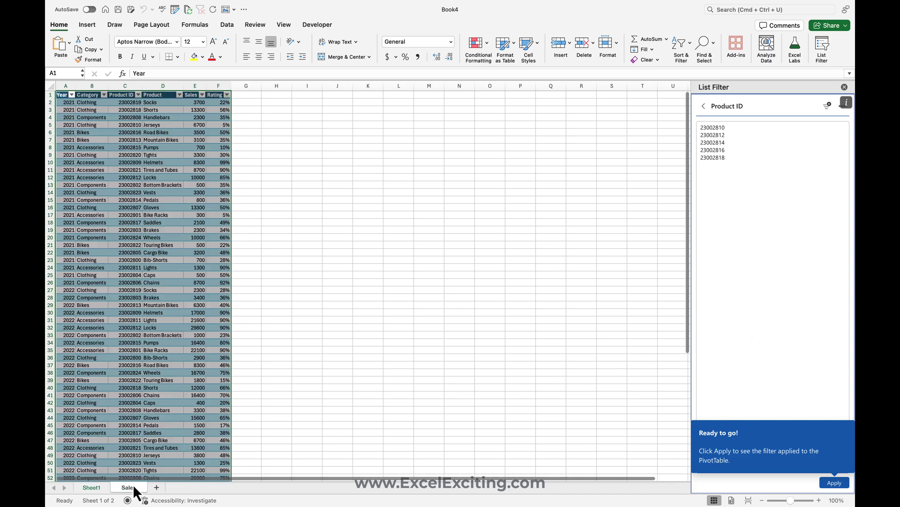
click(104, 487)
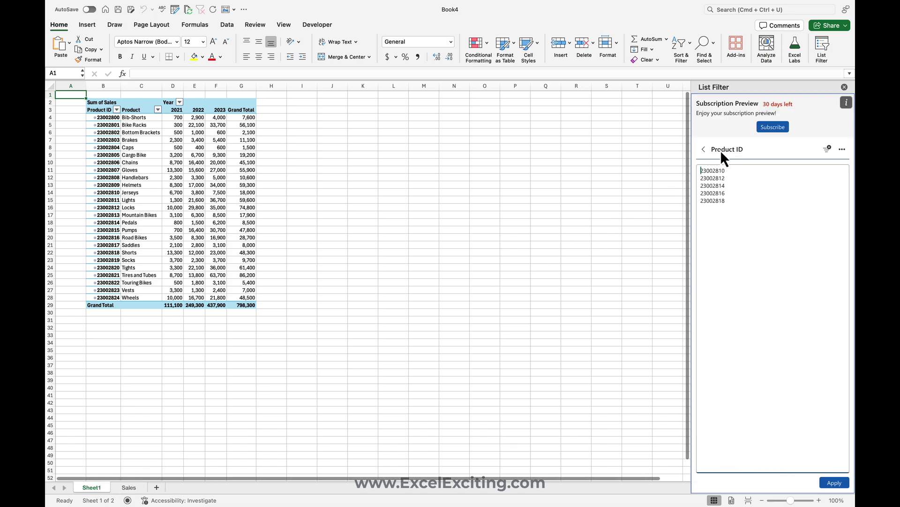
drag(734, 201, 696, 172)
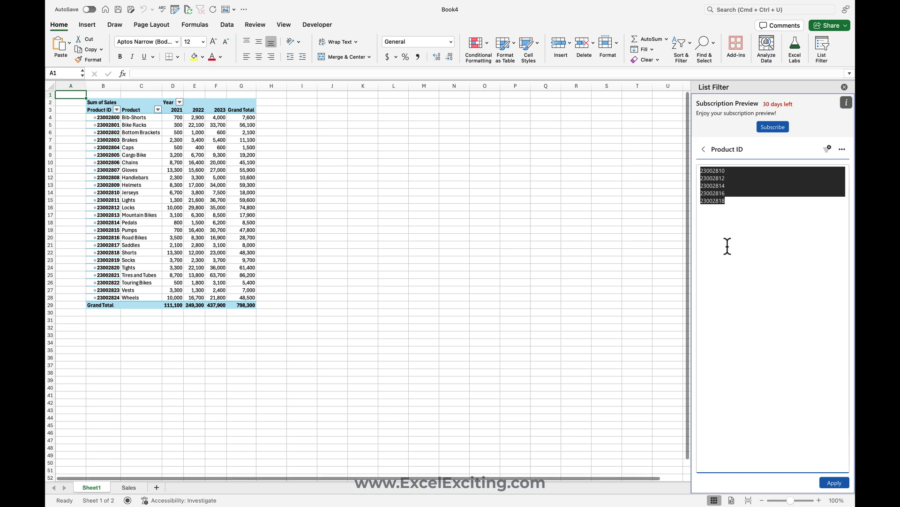
click(828, 480)
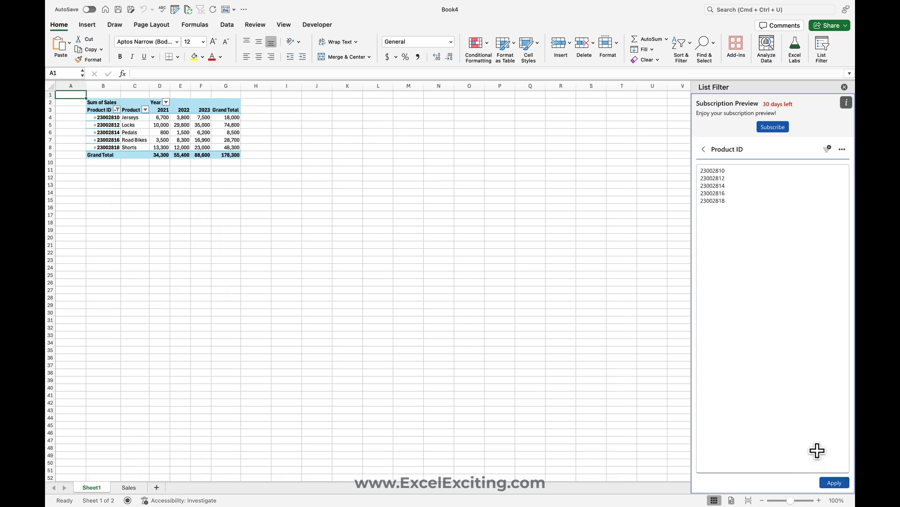
Clear the filter and paste Product IDs 23002805 and 23002806 into the filter box
drag(752, 206, 699, 170)
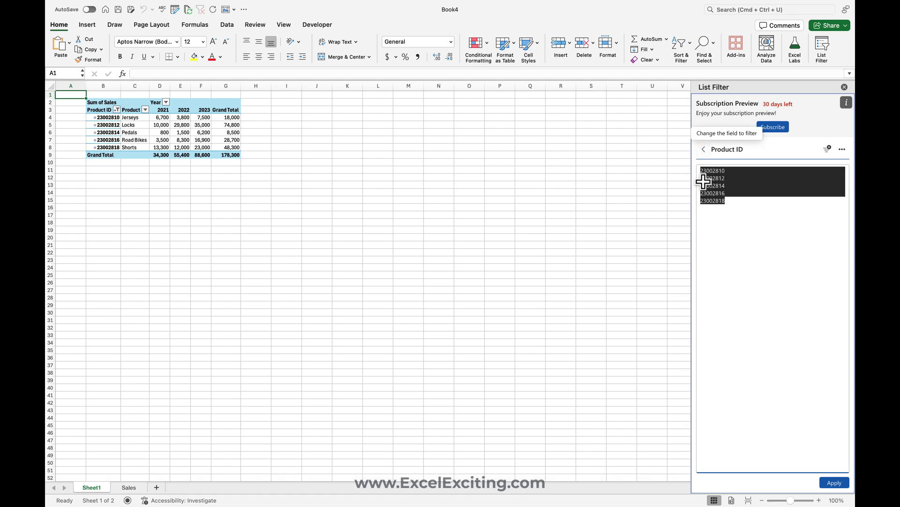
click(828, 149)
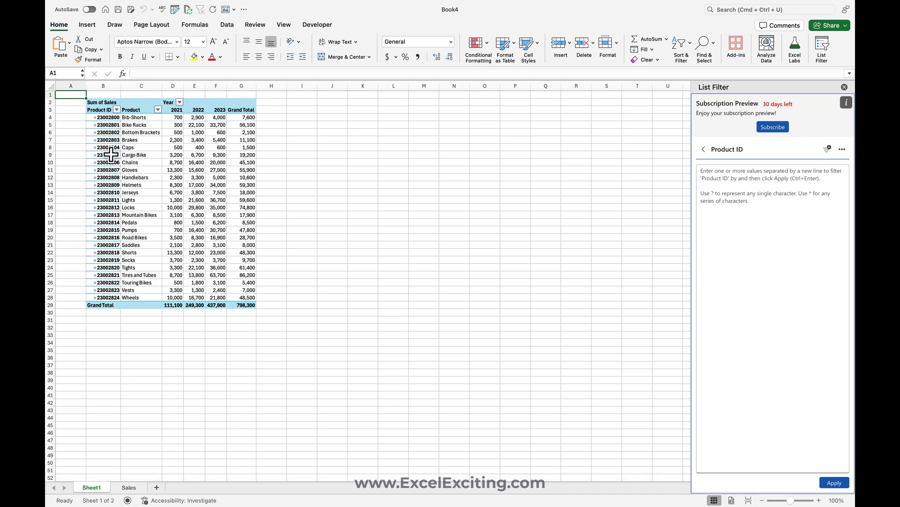
drag(105, 155, 107, 162)
key(super+c)
click(709, 183)
key(super+v)
Copy Product ID 23002816 from the pivot into the filter box
click(103, 228)
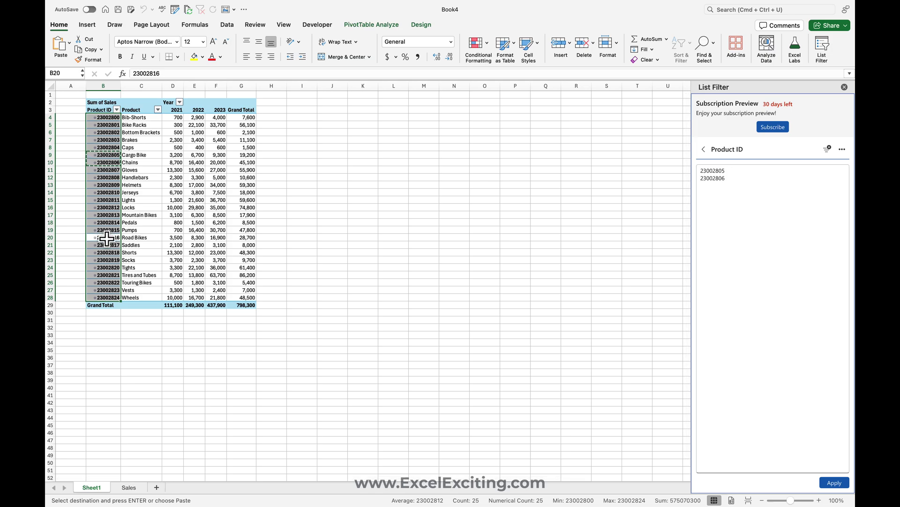
click(104, 236)
key(super+c)
click(714, 201)
key(super+v)
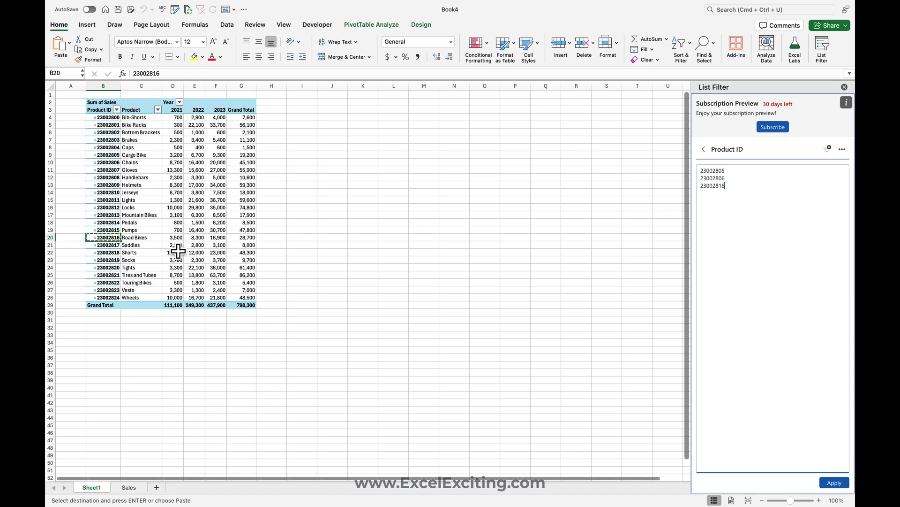
Add Product ID 23002819 on a new line and apply the four-ID filter
click(108, 257)
click(107, 251)
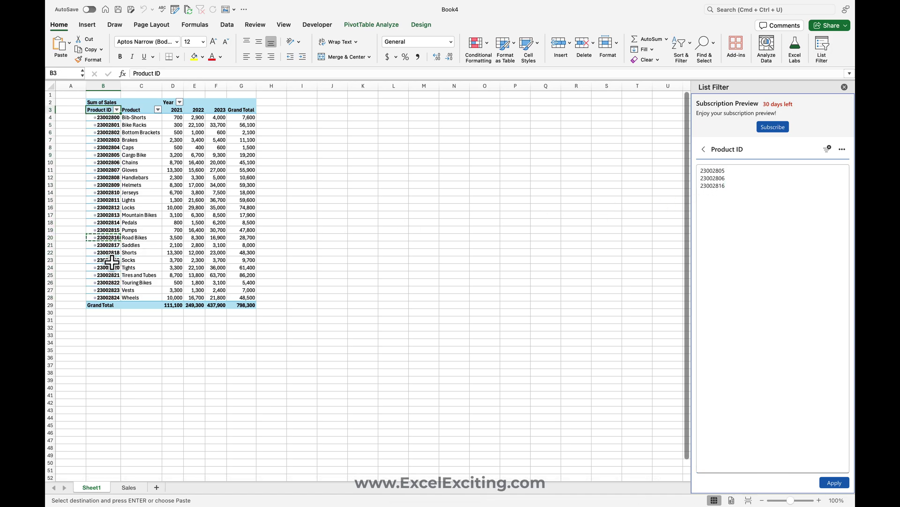
click(112, 262)
key(super+c)
click(750, 185)
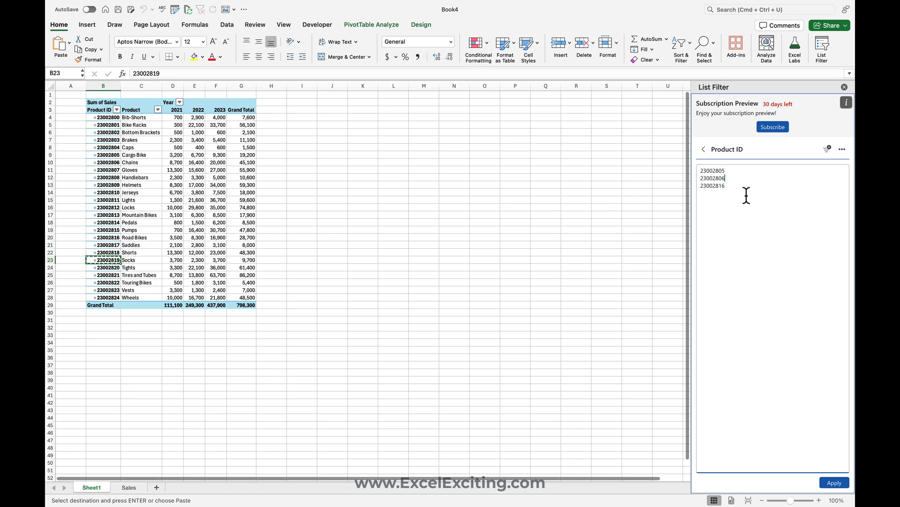
key(Return)
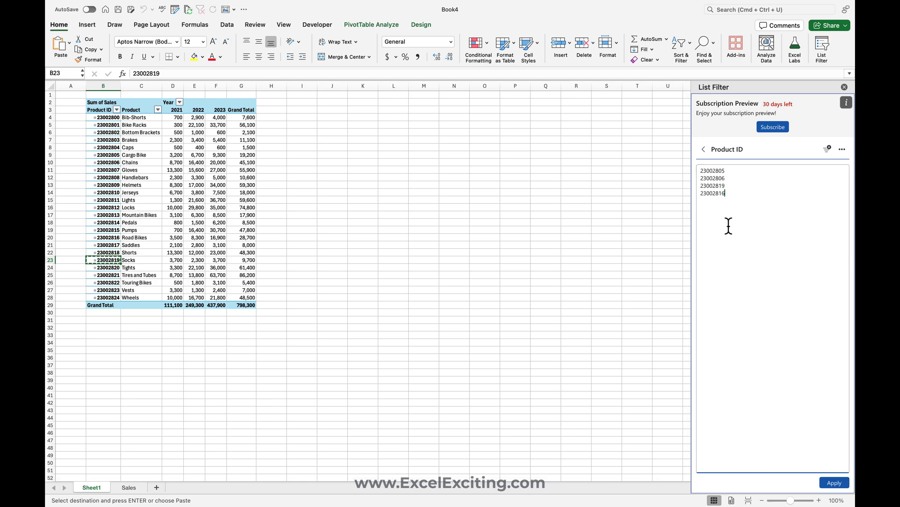
drag(418, 162, 413, 381)
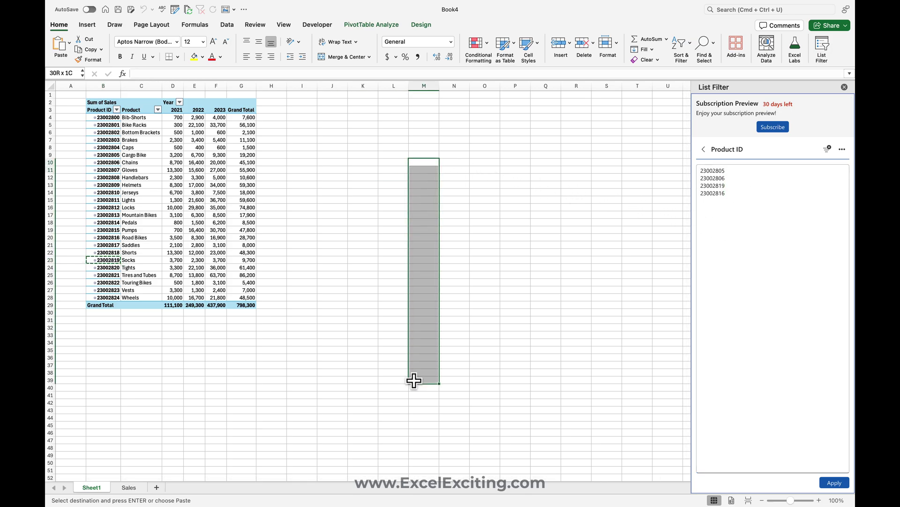
click(759, 205)
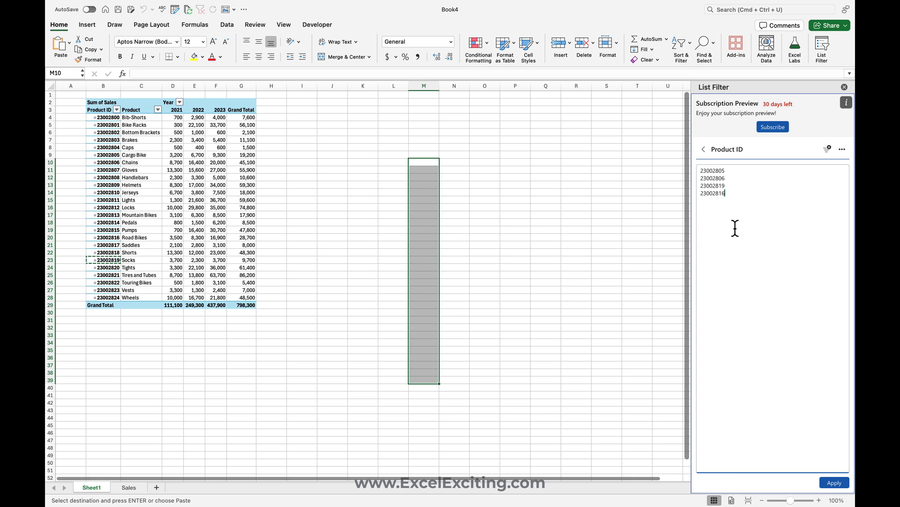
click(834, 483)
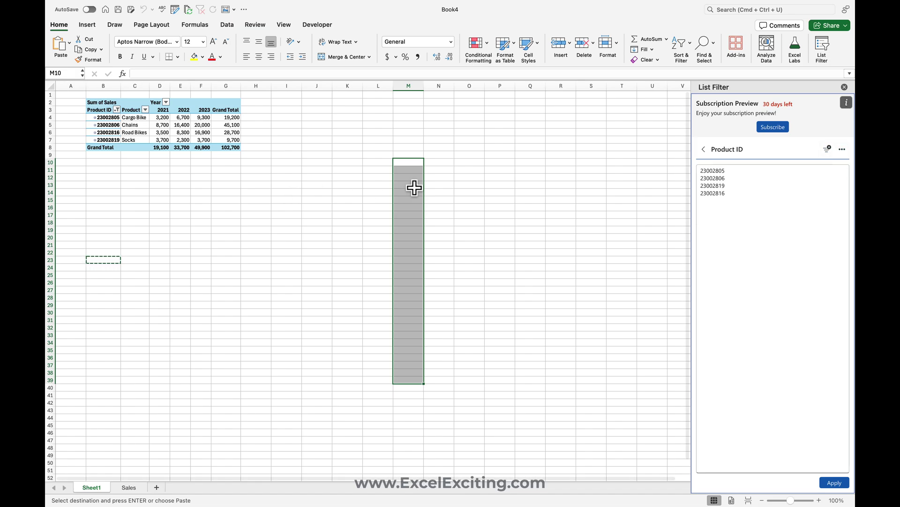
Clear the pivot filter and choose Product as the List Filter field
click(827, 148)
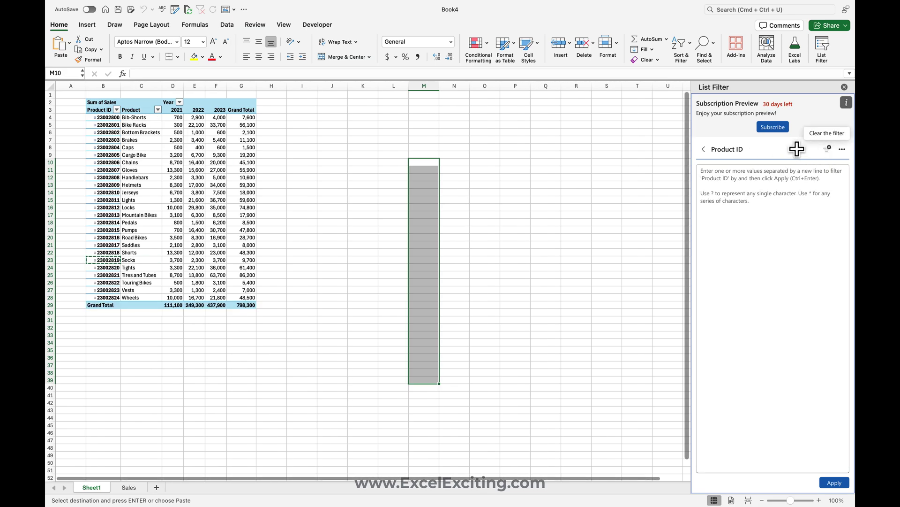
click(136, 121)
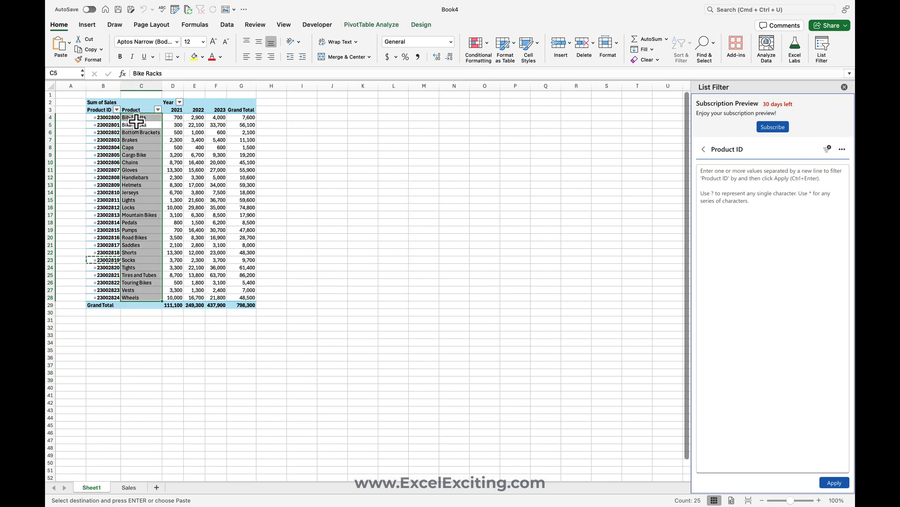
click(713, 193)
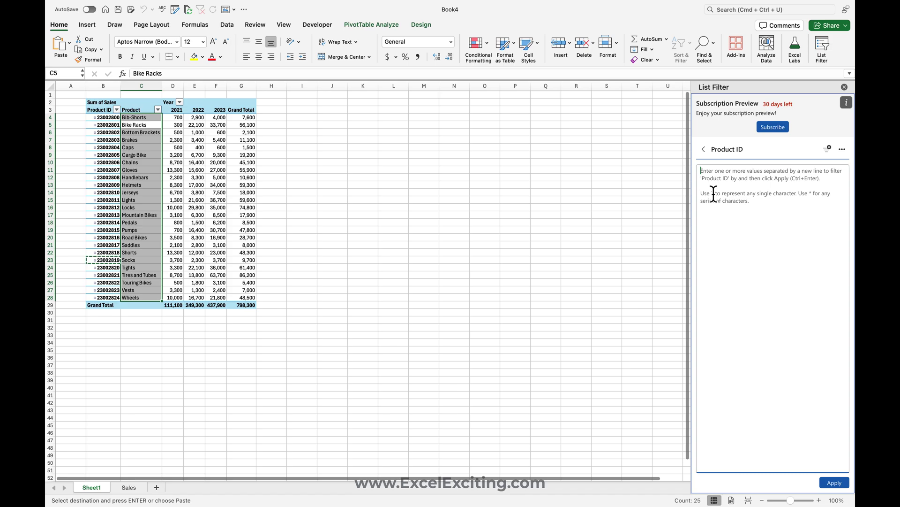
click(706, 151)
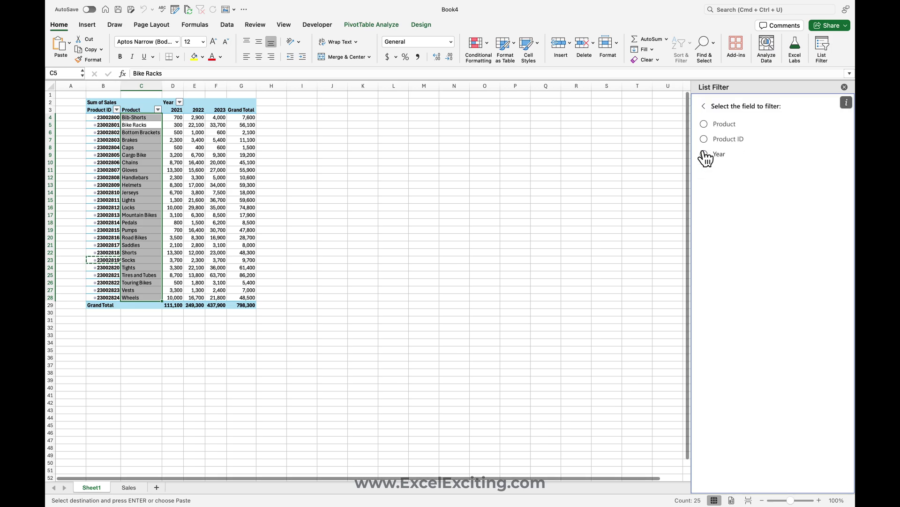
click(718, 123)
Enter the wildcard pattern *Bike* and apply it to the pivot
click(723, 186)
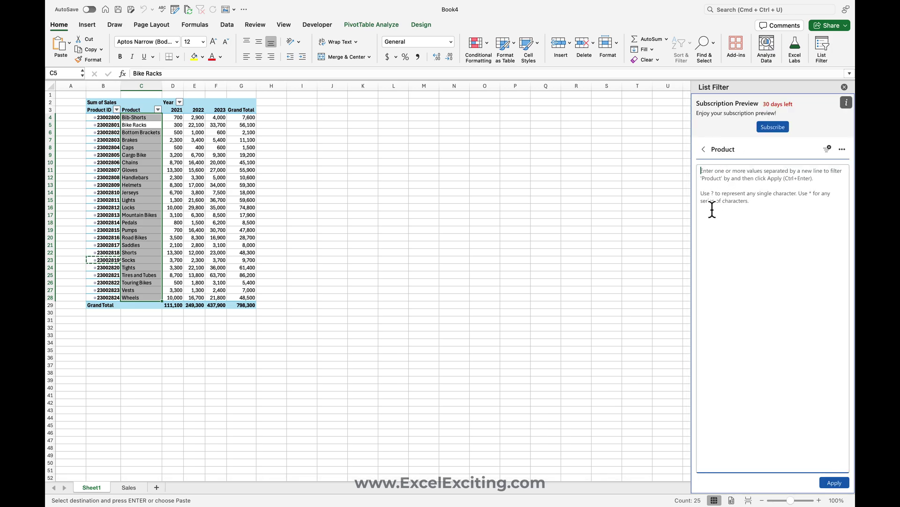
text(bike)
key(Return)
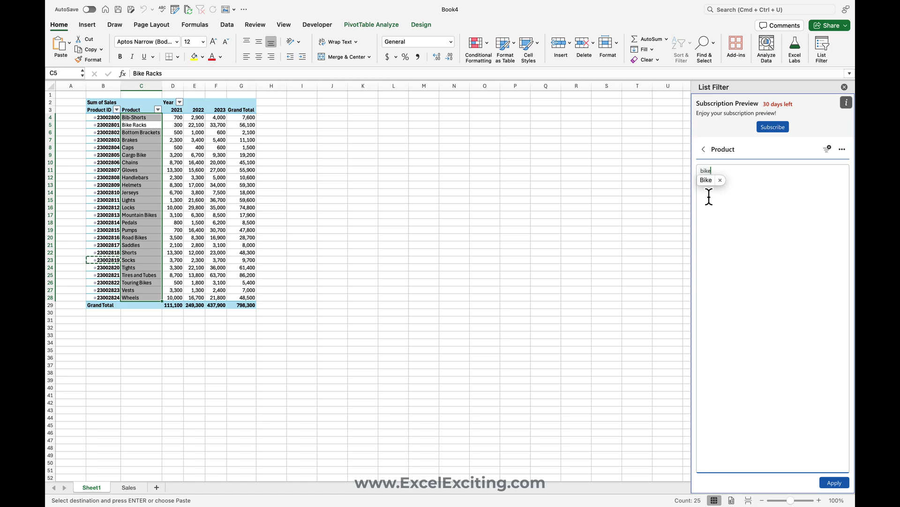
click(706, 181)
text(*)
click(700, 171)
text(*)
click(835, 482)
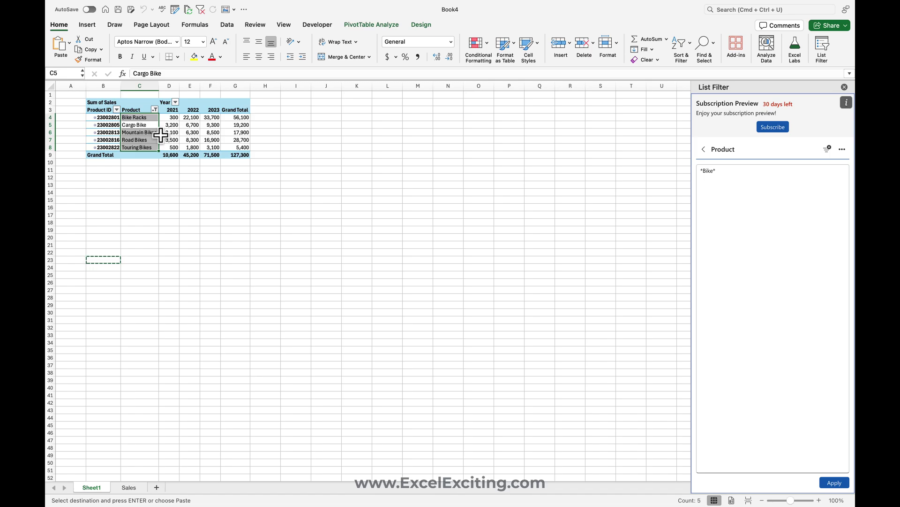
Refine the pattern to *Bikes*, then M*Bikes*, applying each so only Mountain Bikes remains
click(143, 124)
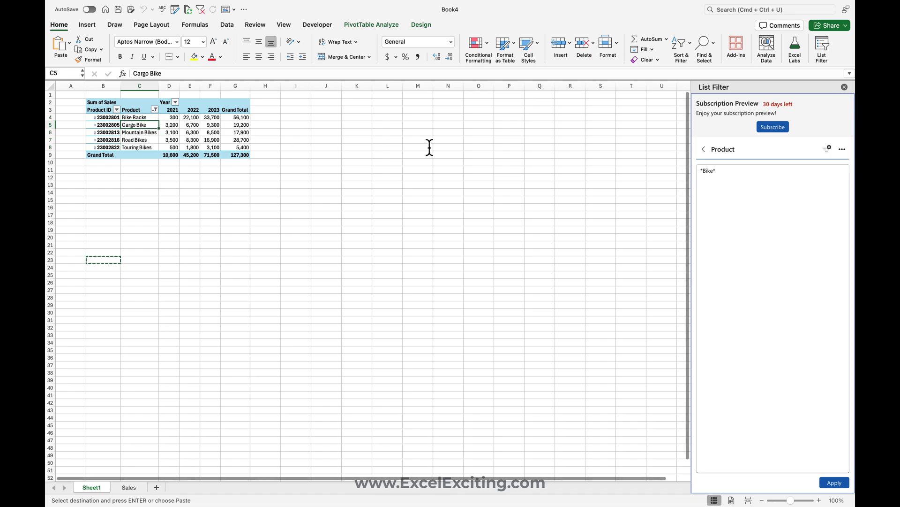
click(709, 170)
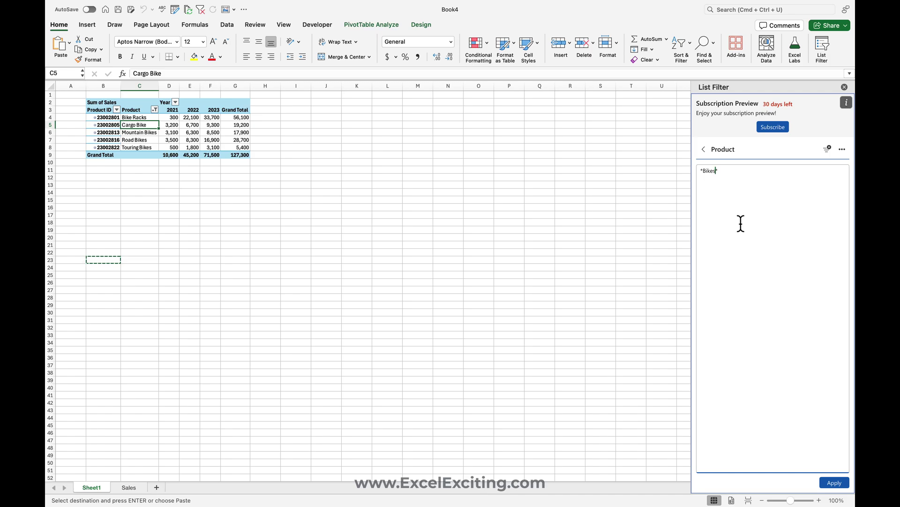
text(s)
click(844, 483)
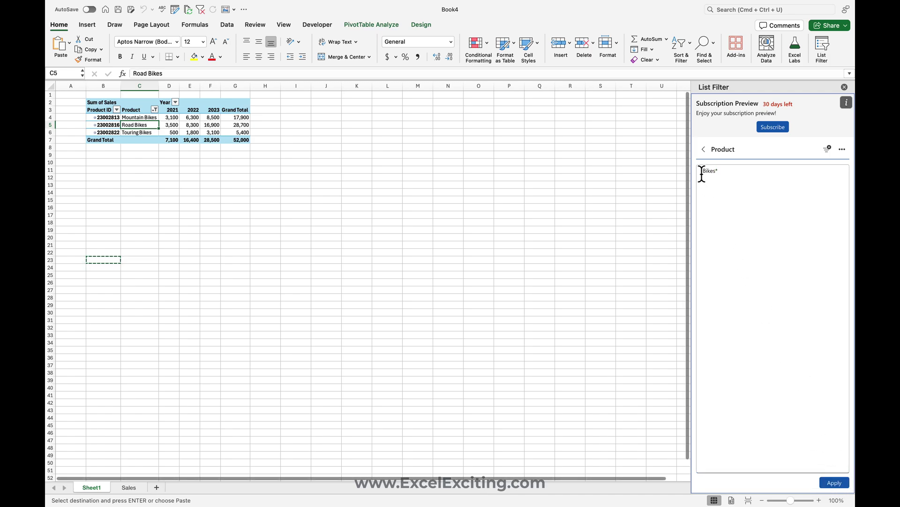
text(M)
click(832, 481)
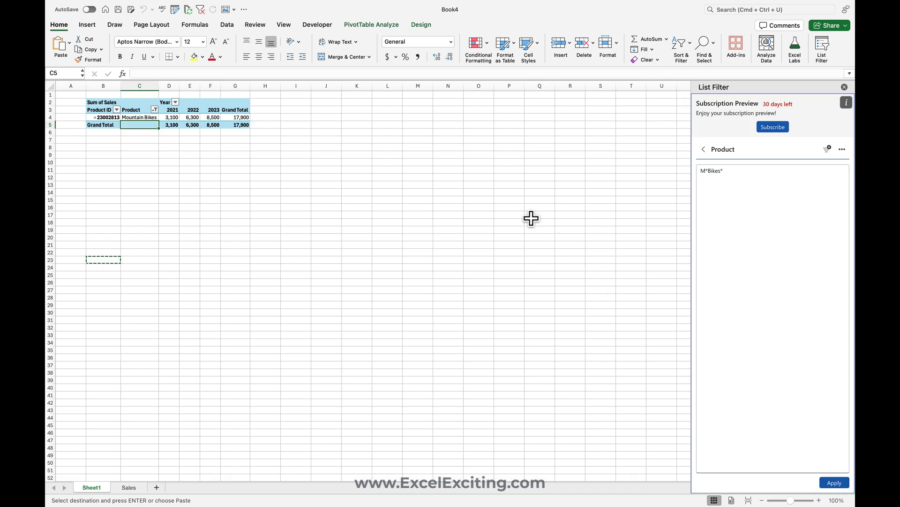
click(730, 171)
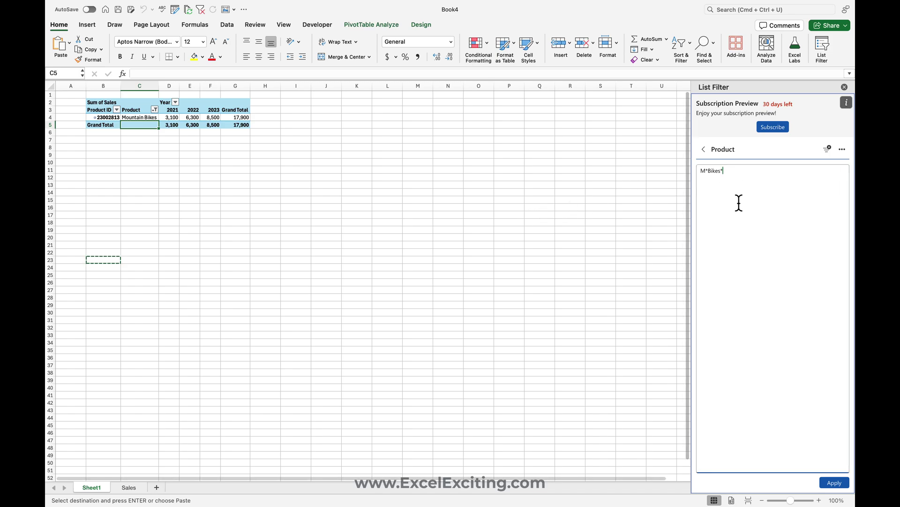
key(Return)
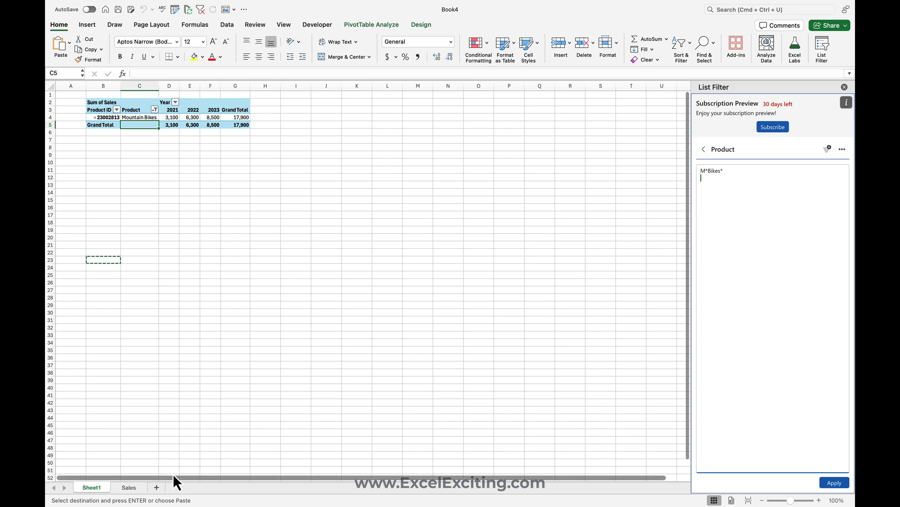
Target the Sales table on the Sales sheet and apply a List Filter on Year with value '20'
click(129, 487)
click(173, 271)
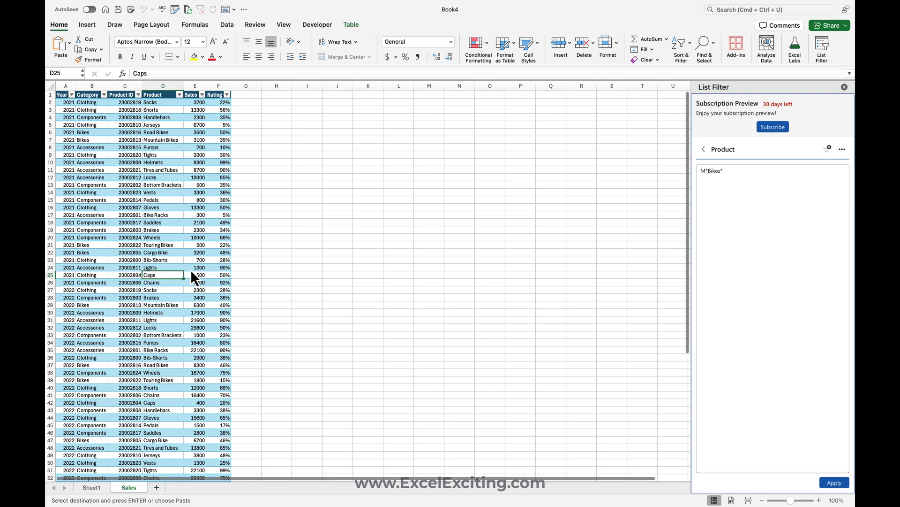
click(704, 149)
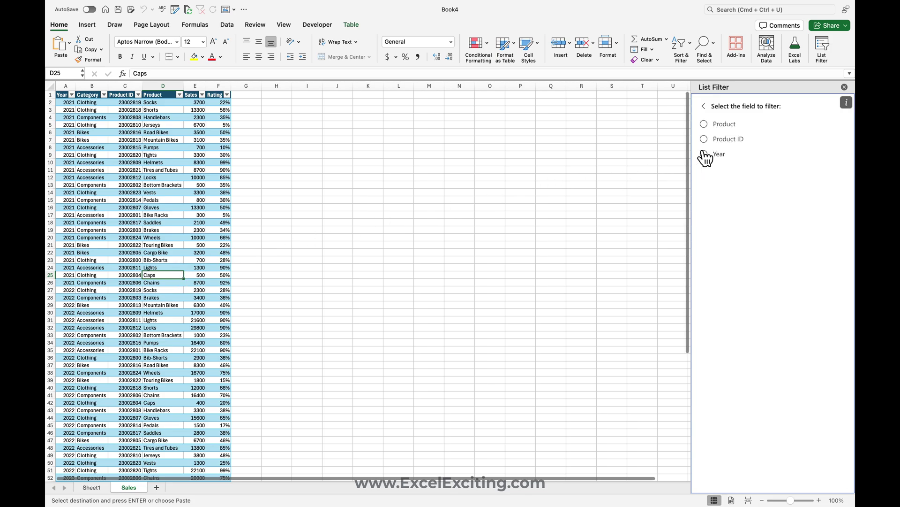
click(705, 106)
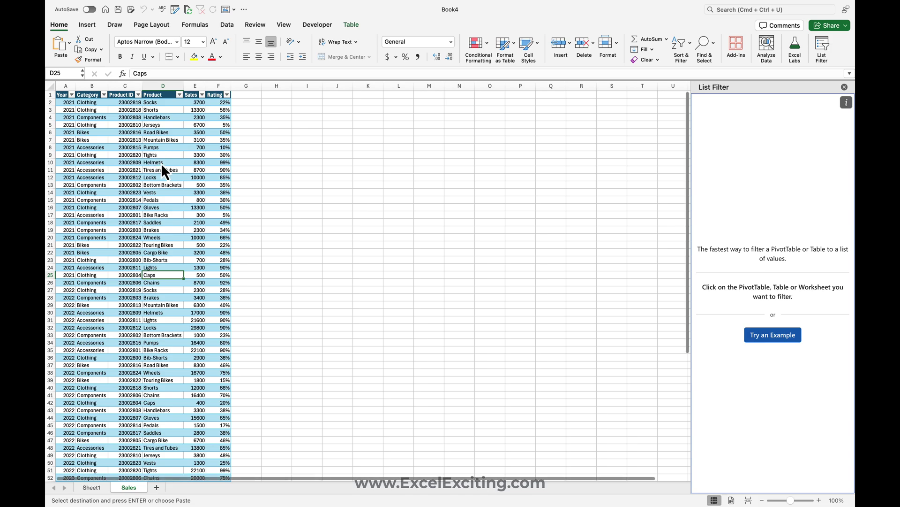
click(97, 124)
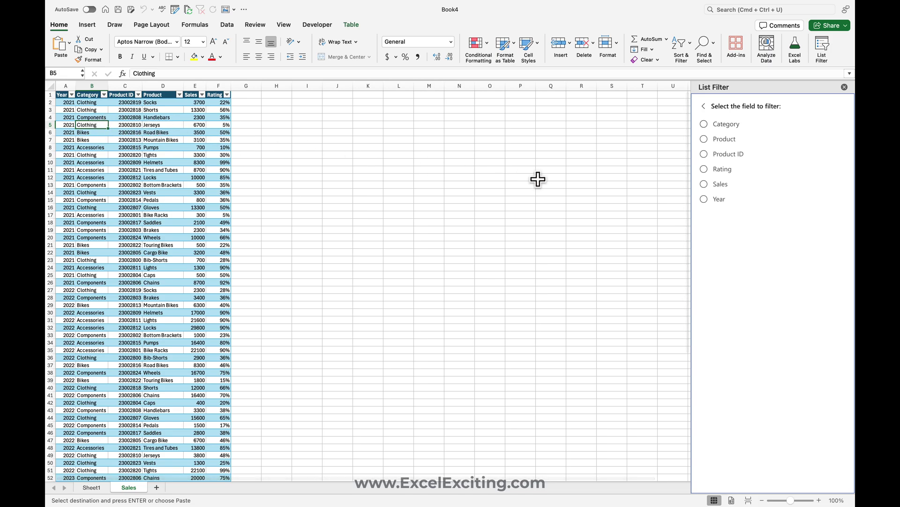
click(706, 200)
click(733, 193)
text(2021)
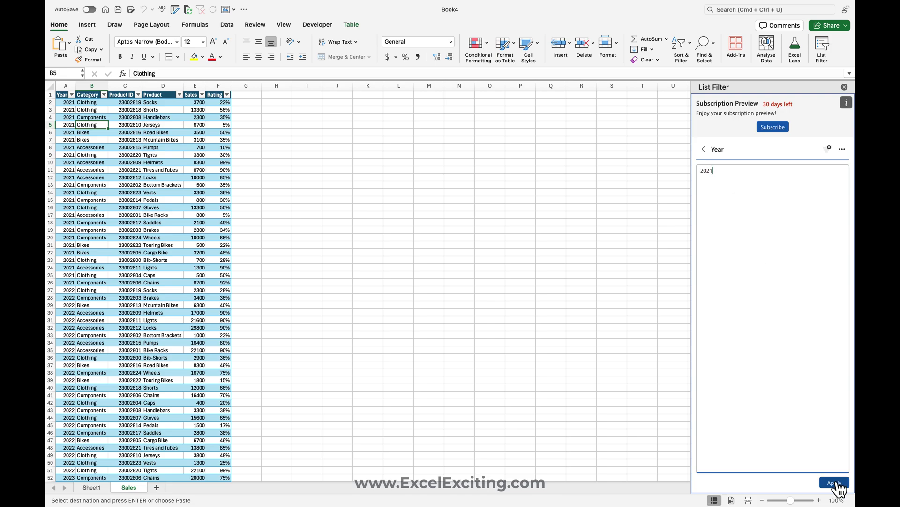
click(834, 482)
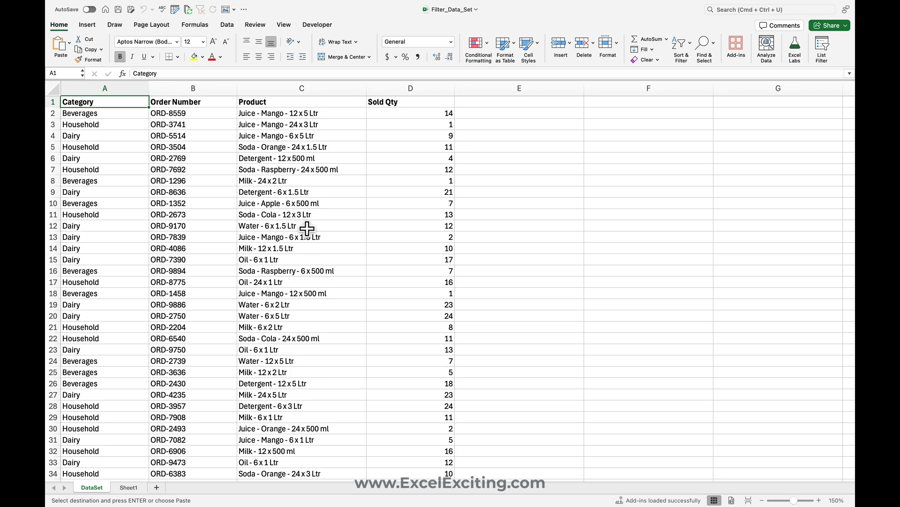
Select the whole order table and add filter buttons to its headers
click(290, 205)
click(820, 47)
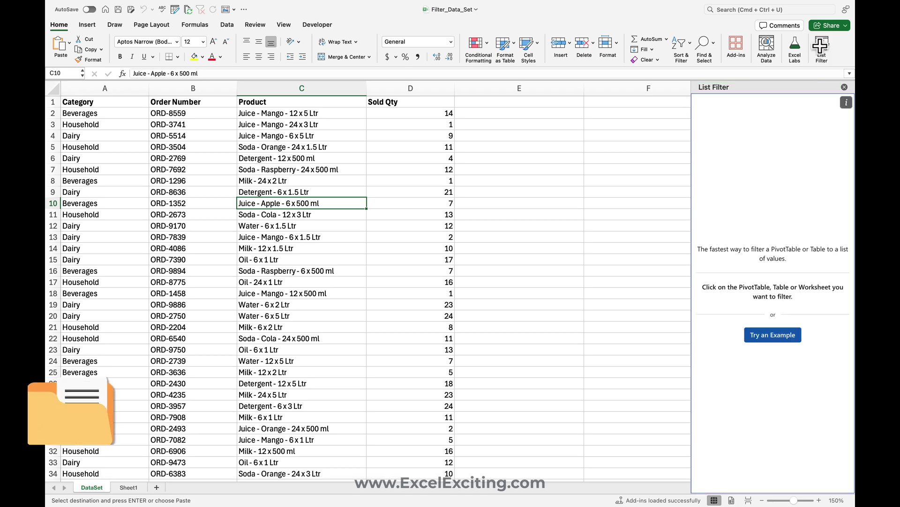
click(297, 106)
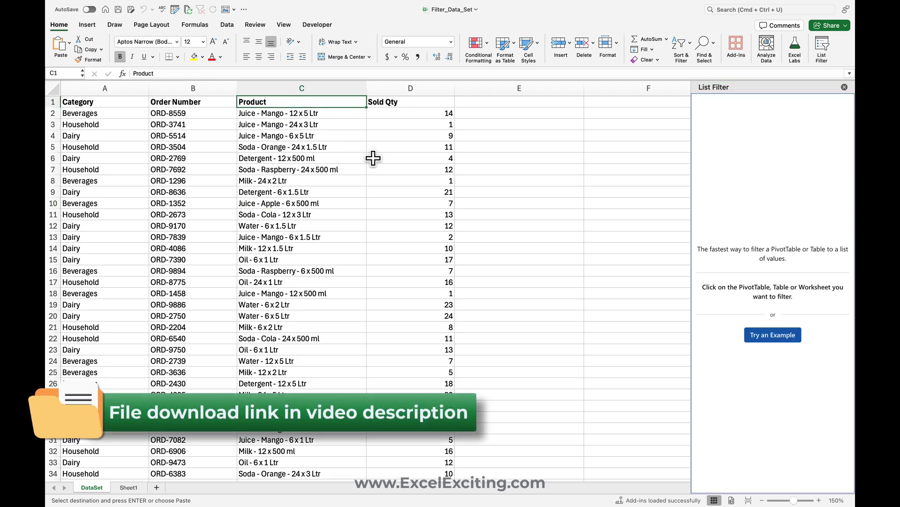
key(super+a)
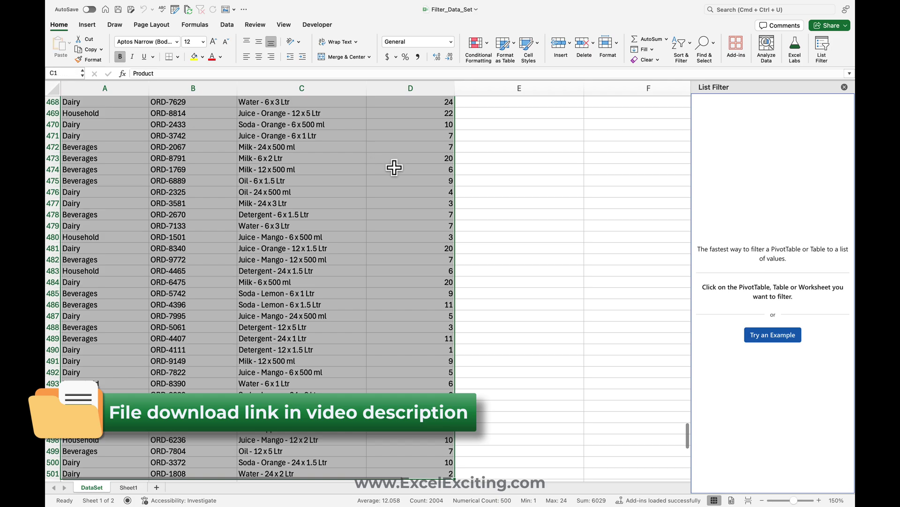
scroll(452, 168, down, 2)
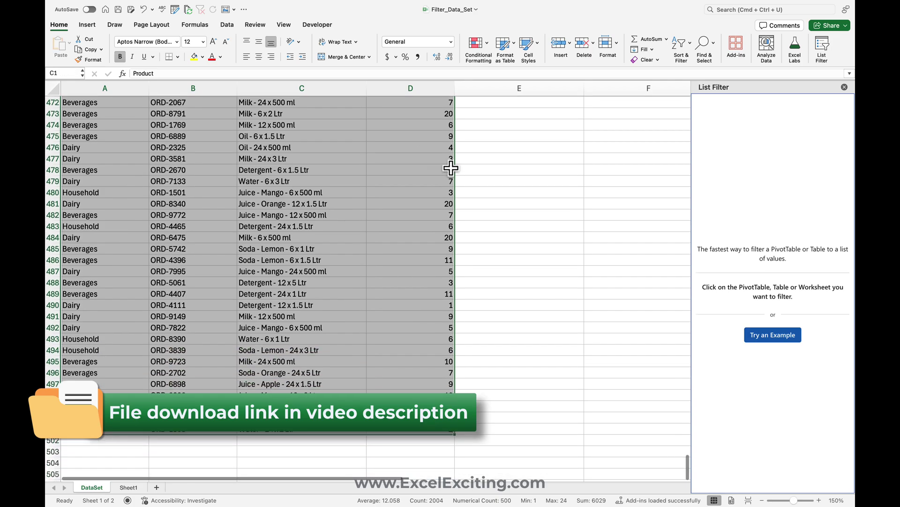
scroll(451, 168, up, 3)
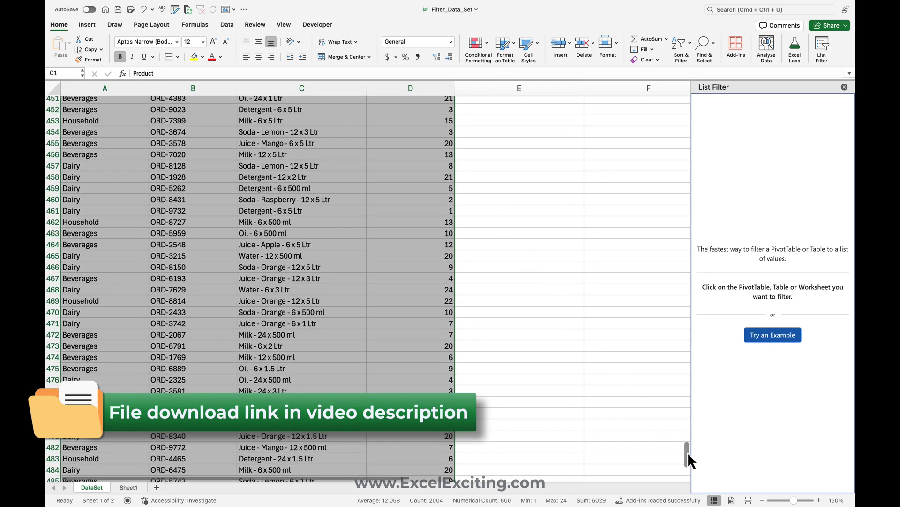
drag(688, 458, 708, 103)
click(382, 112)
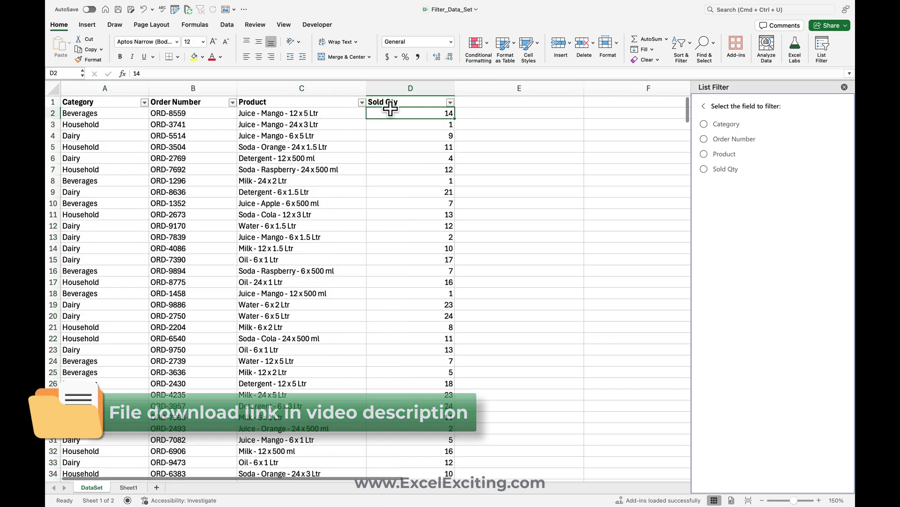
Filter Product to Detergent - 6 x 500 ml, Oil - 6 x 500 ml and Oil - 24 x 500 ml
click(361, 102)
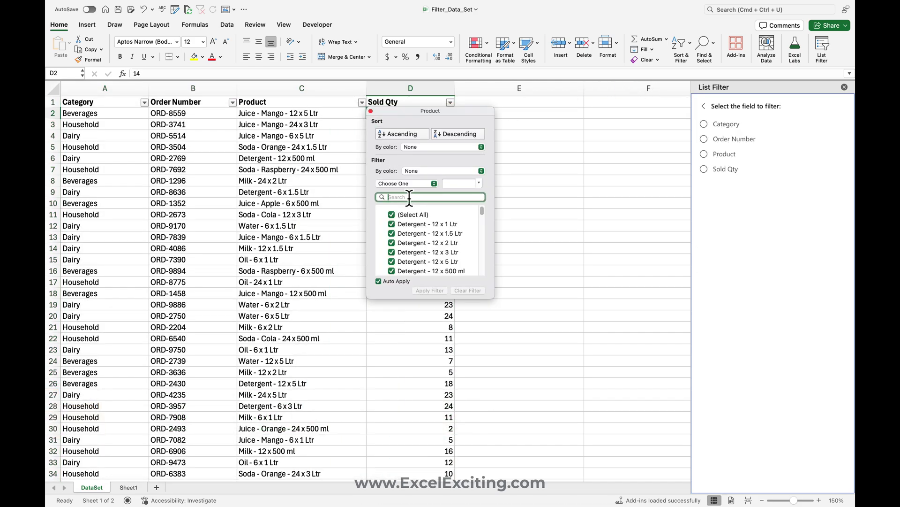
text(500)
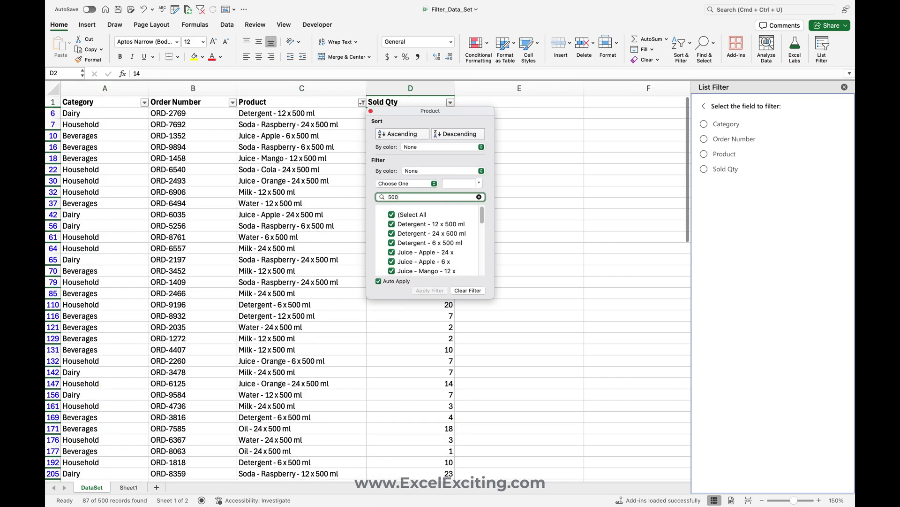
click(393, 215)
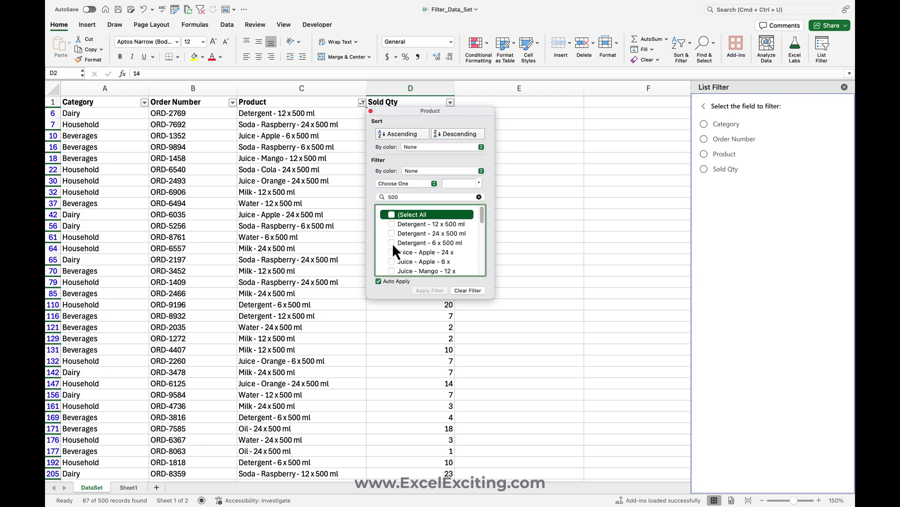
click(392, 243)
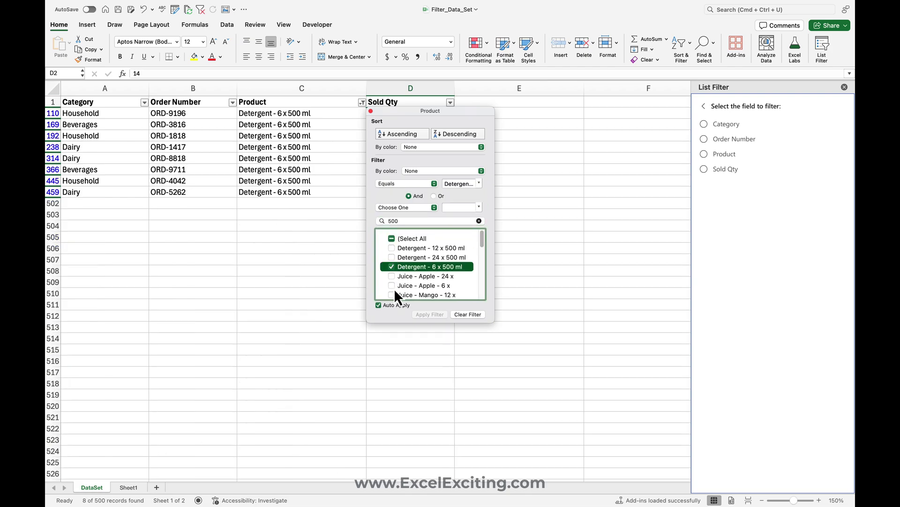
scroll(395, 292, down, 2)
scroll(395, 296, down, 6)
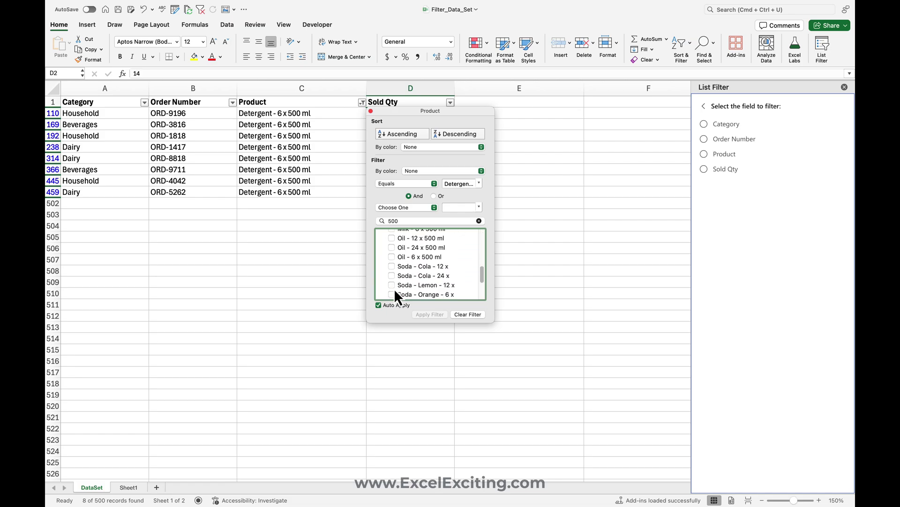
click(392, 260)
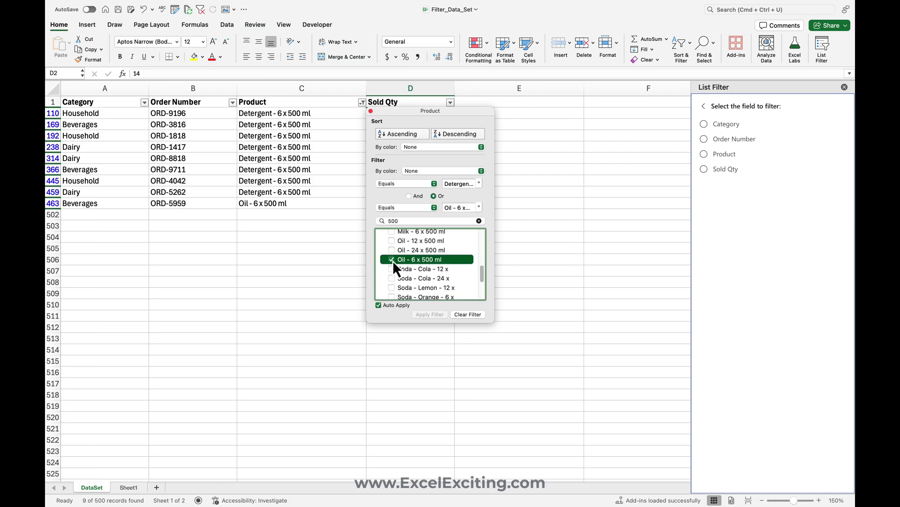
click(395, 252)
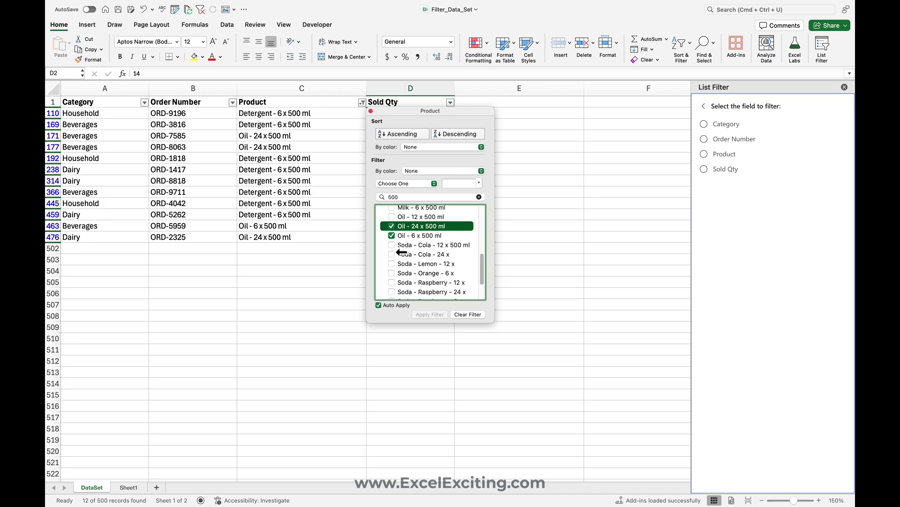
click(370, 111)
Clear the Product filter from the Quick Access Toolbar so all 500 rows show
click(356, 124)
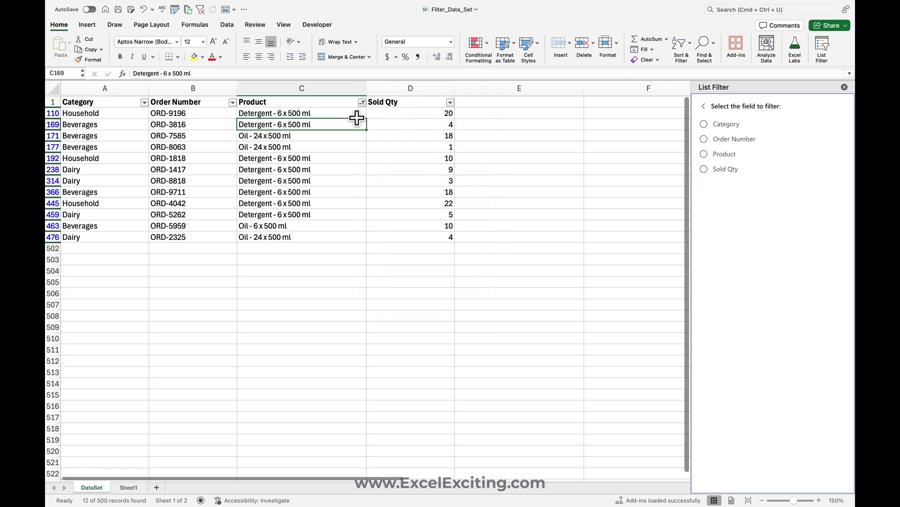
click(362, 102)
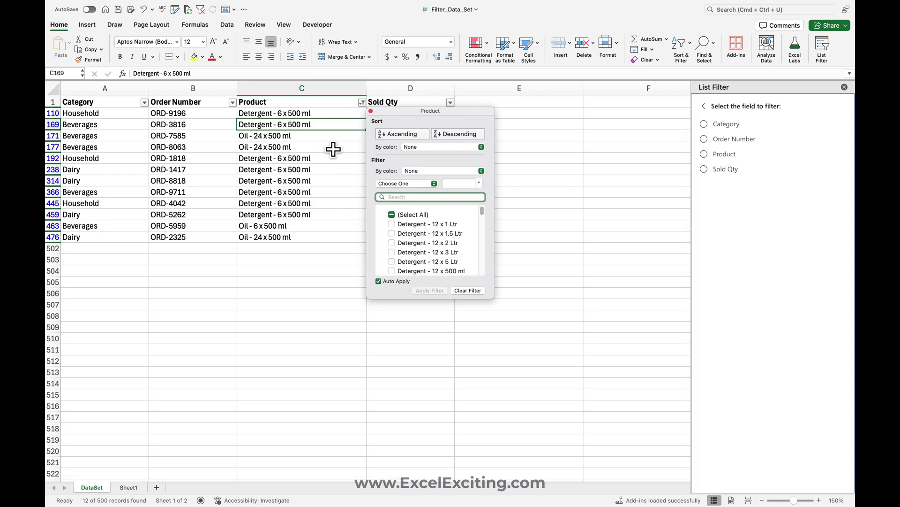
key(Escape)
click(200, 10)
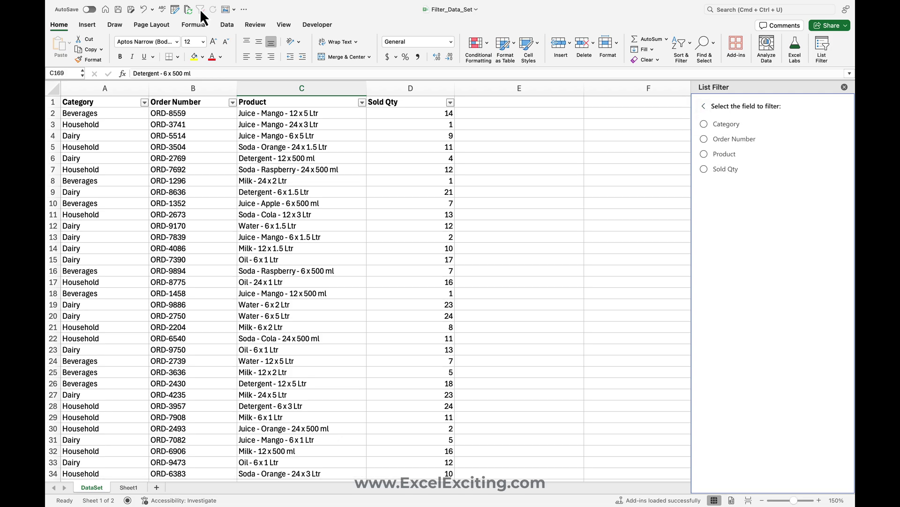
Replace the old ID list in the Product filter with *lemon* and apply it
click(726, 154)
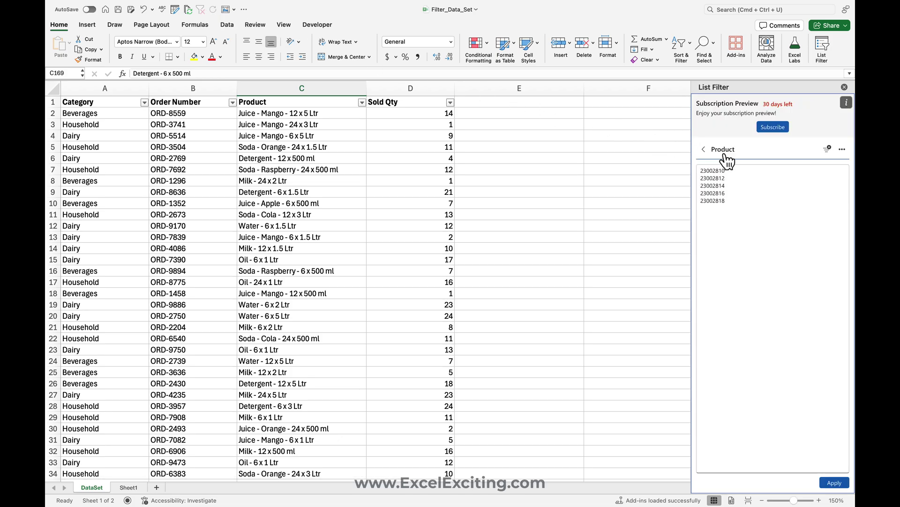
drag(737, 221, 688, 159)
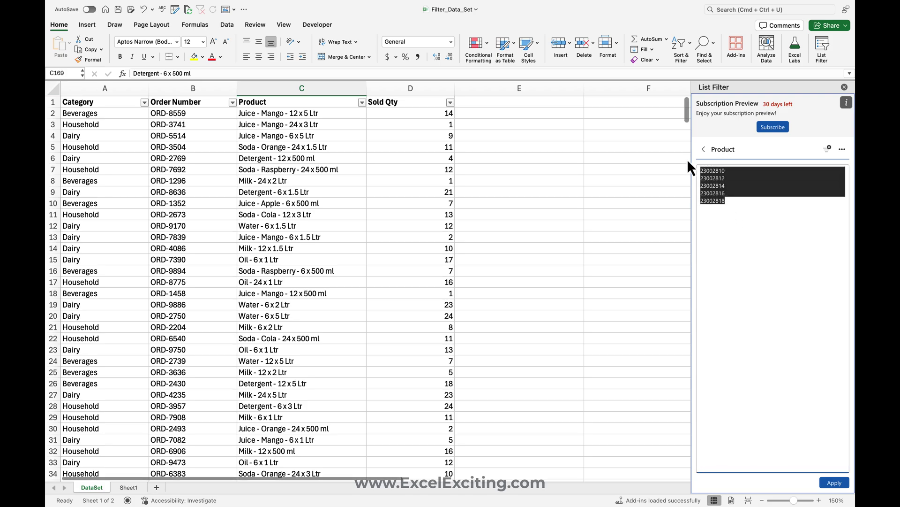
key(BackSpace)
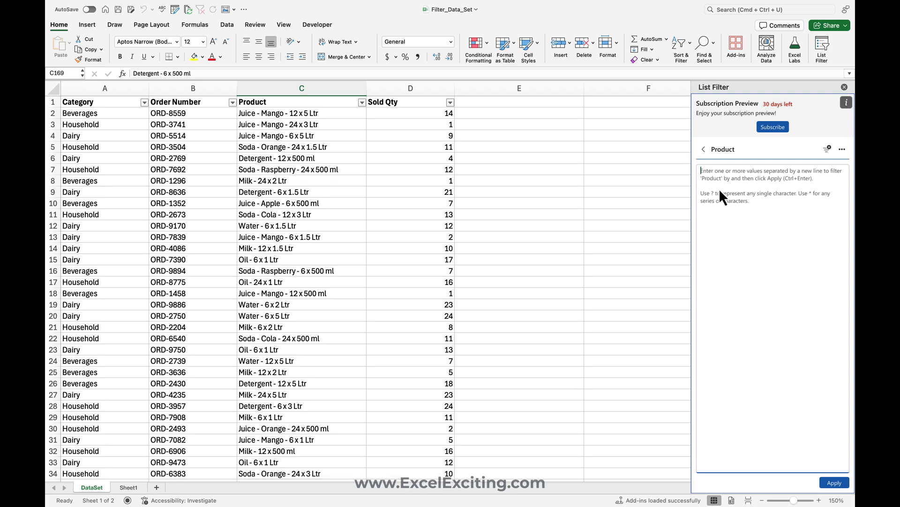
text(1)
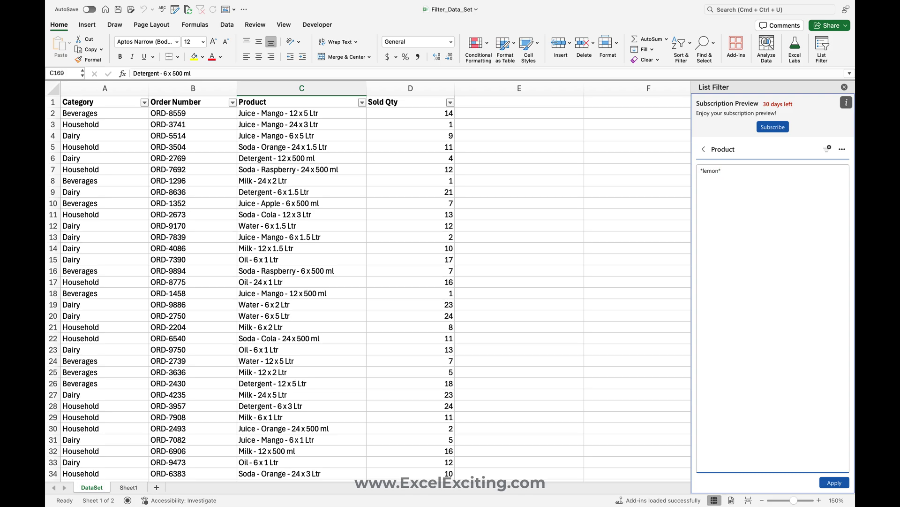
click(835, 483)
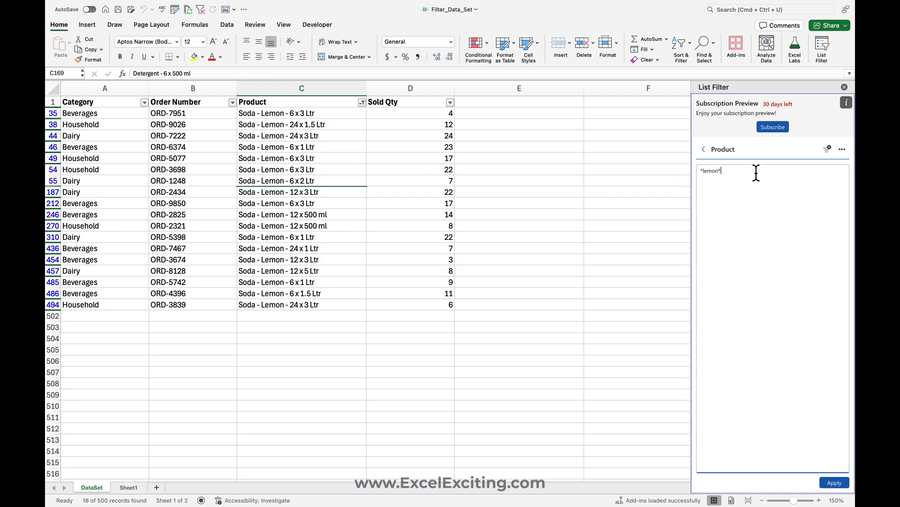
Narrow the pattern to *lemon*1.5*, leaving the two Soda - Lemon 1.5 Ltr rows
text(1.5*)
click(835, 482)
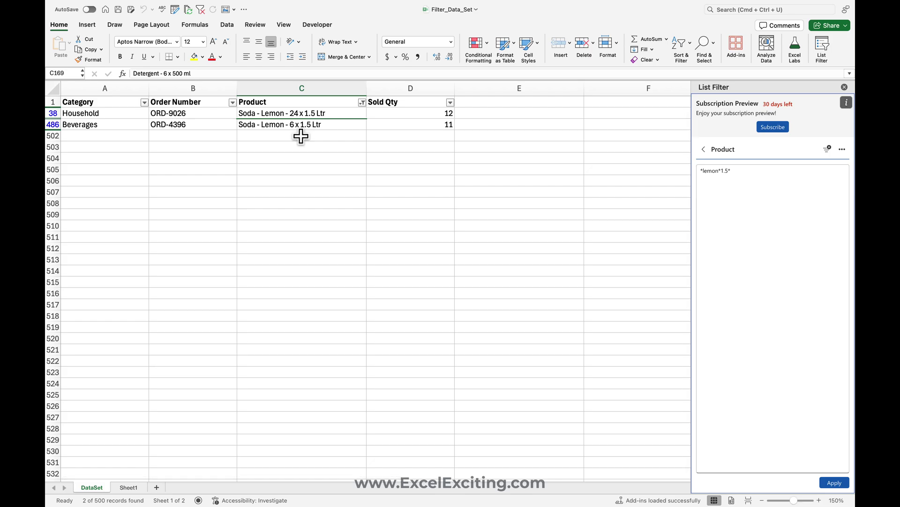
click(751, 172)
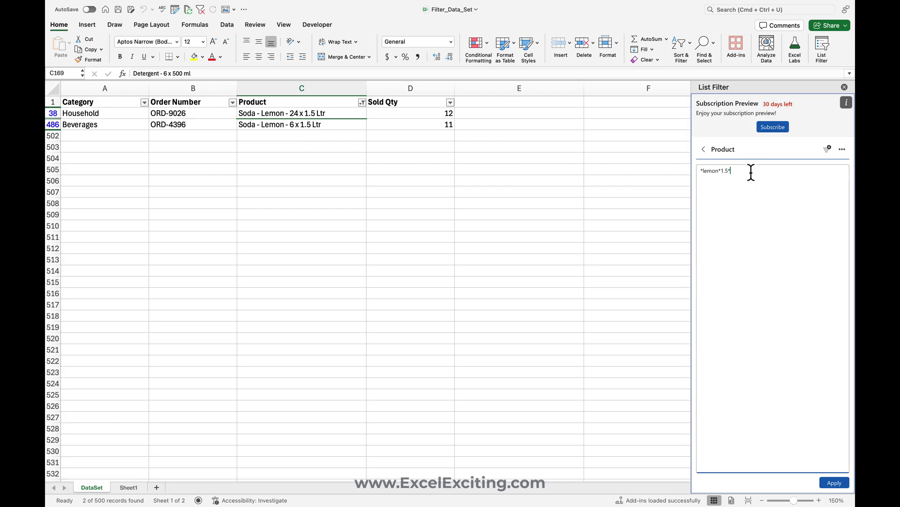
click(704, 150)
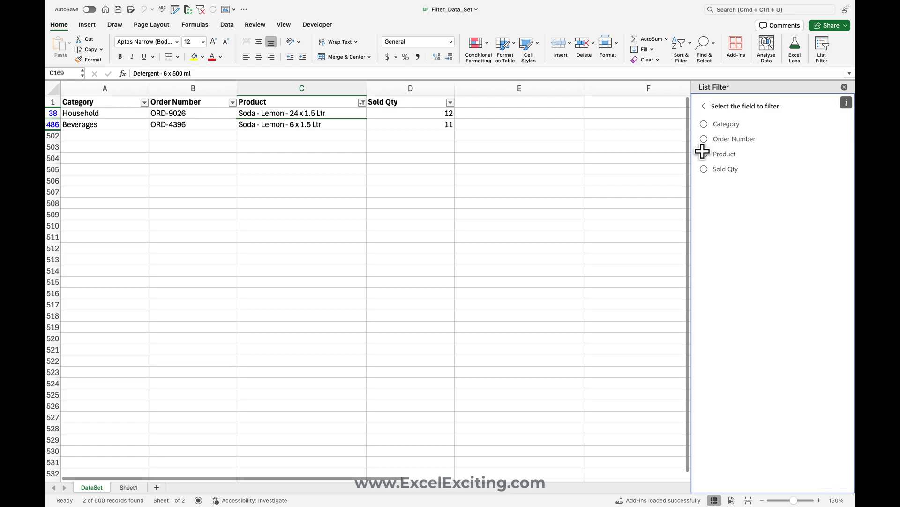
Choose the Product field and clear the lemon filter so all rows show
click(705, 154)
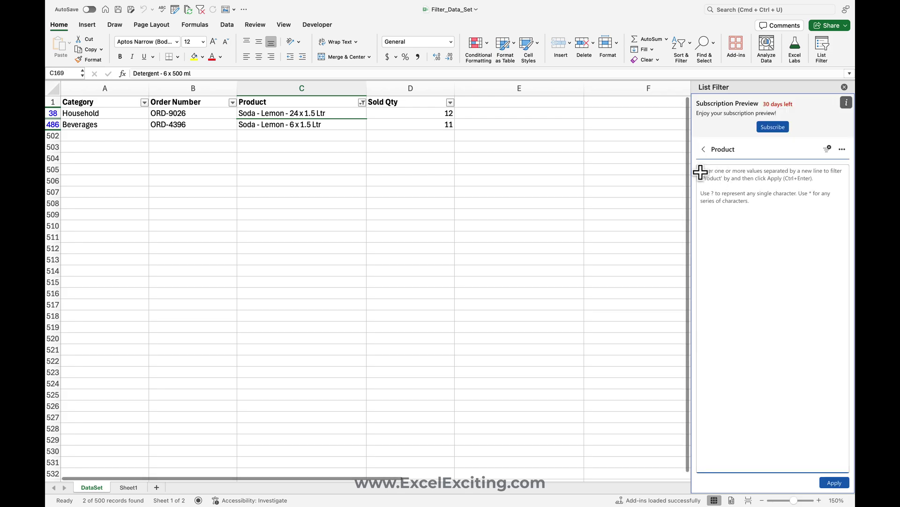
click(328, 114)
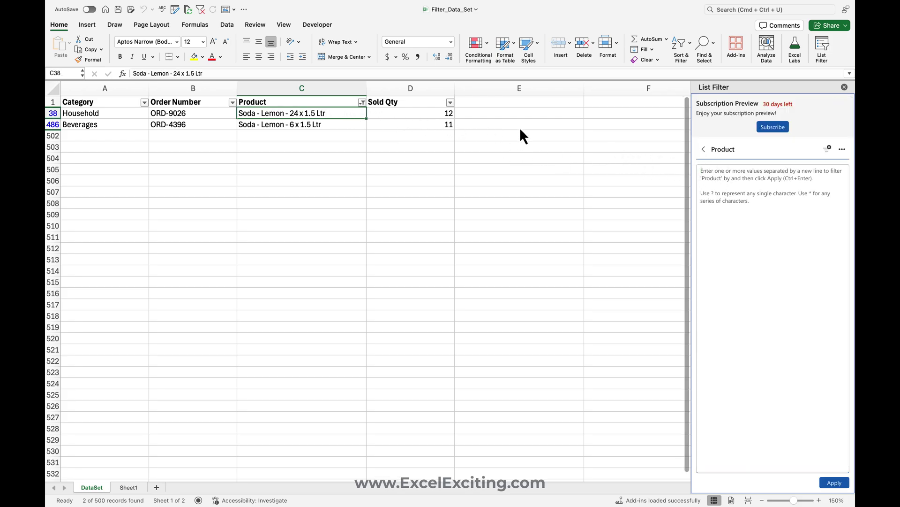
click(828, 149)
click(287, 147)
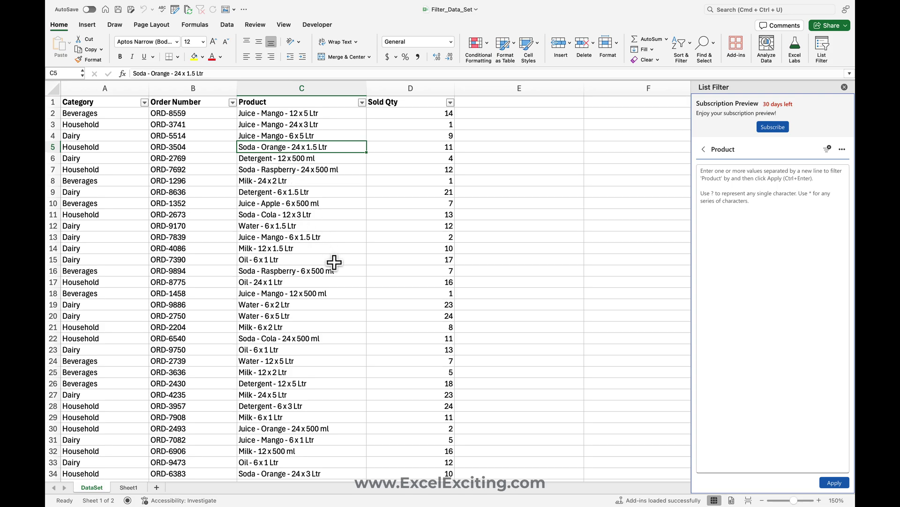
Apply the Product pattern *6 x 500*, leaving 31 of 500 records
click(727, 205)
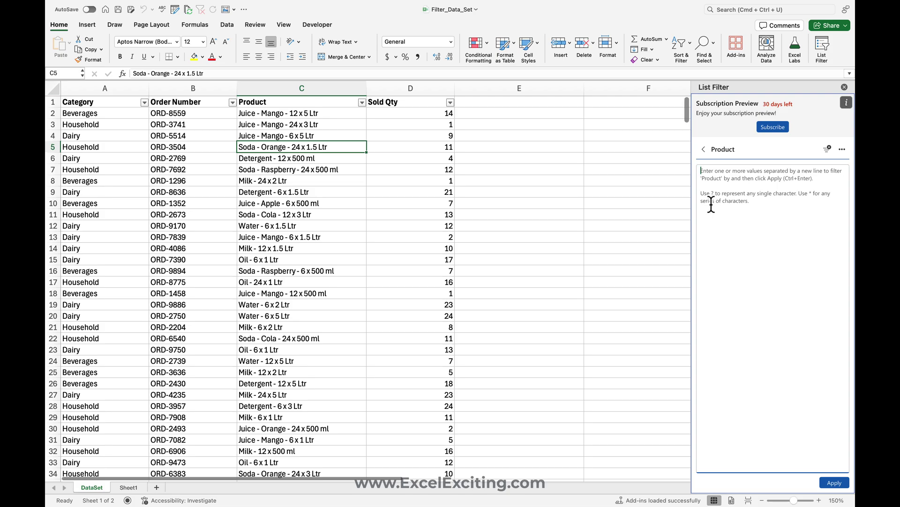
text(6 x 500)
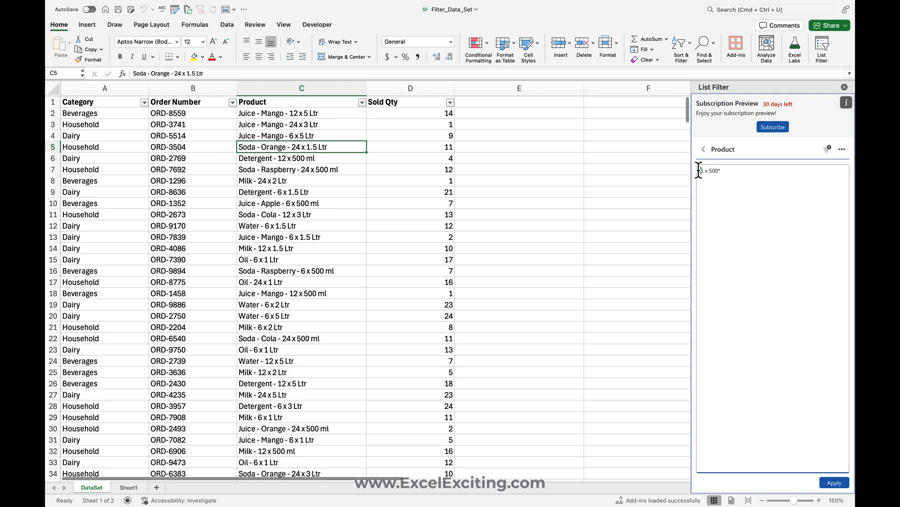
text(*)
click(835, 483)
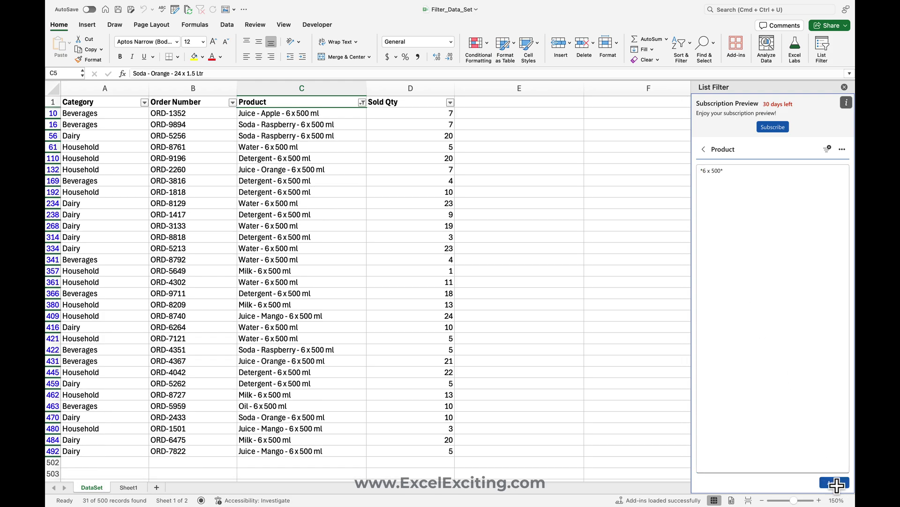
click(702, 169)
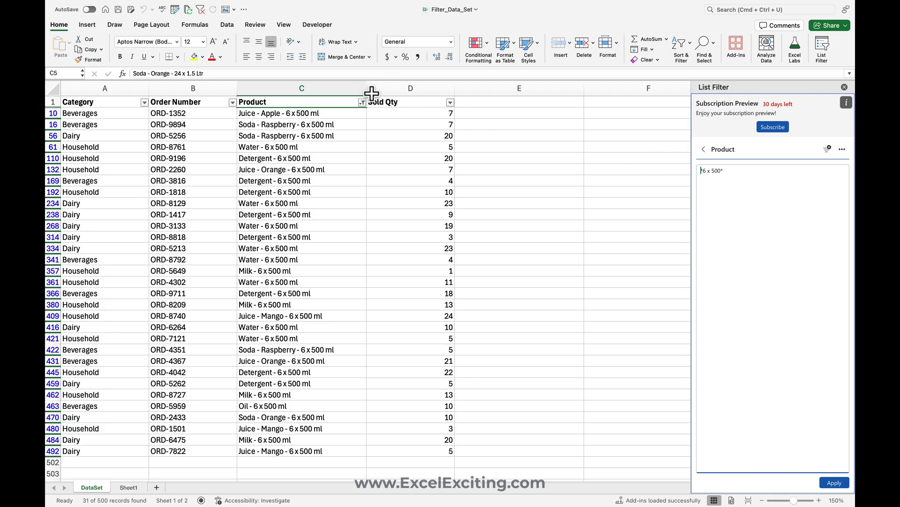
Change the pattern to !*6 x 500* and apply it, checking the 469 remaining rows
drag(687, 242, 469, 463)
text(!*)
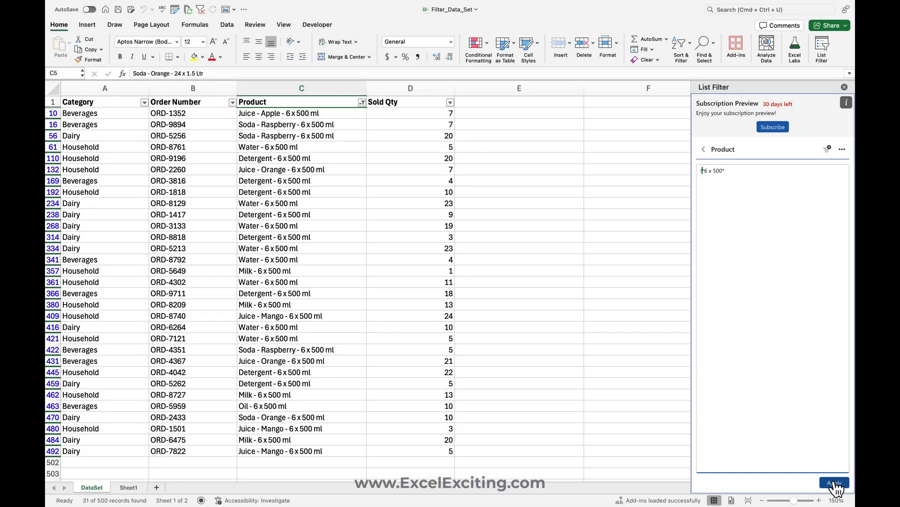
click(834, 484)
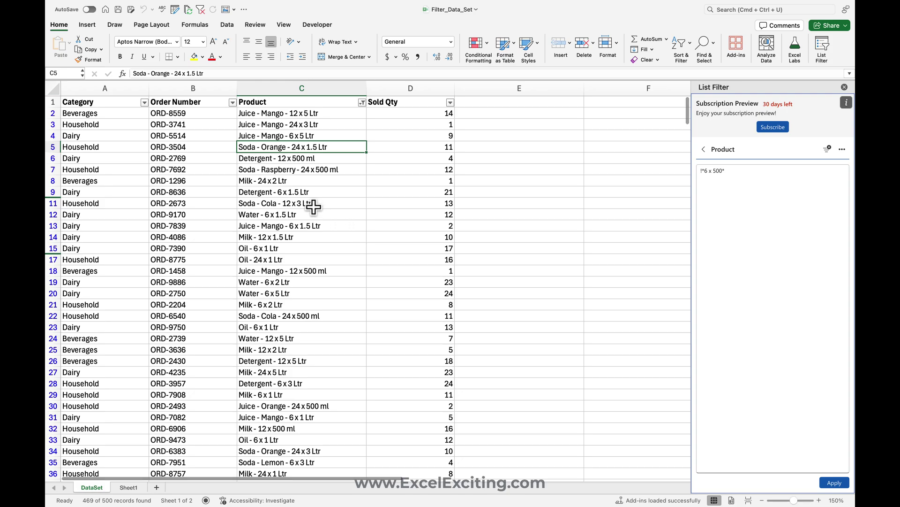
scroll(313, 207, down, 7)
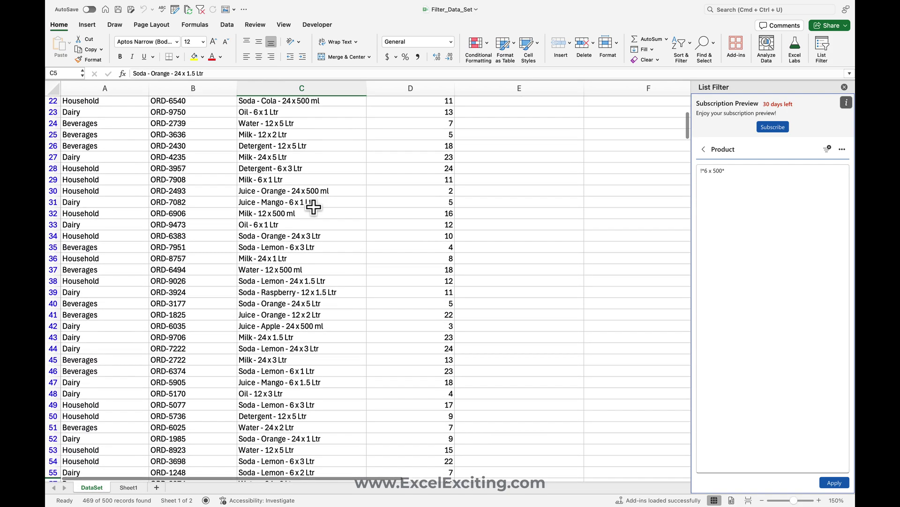
scroll(314, 207, down, 9)
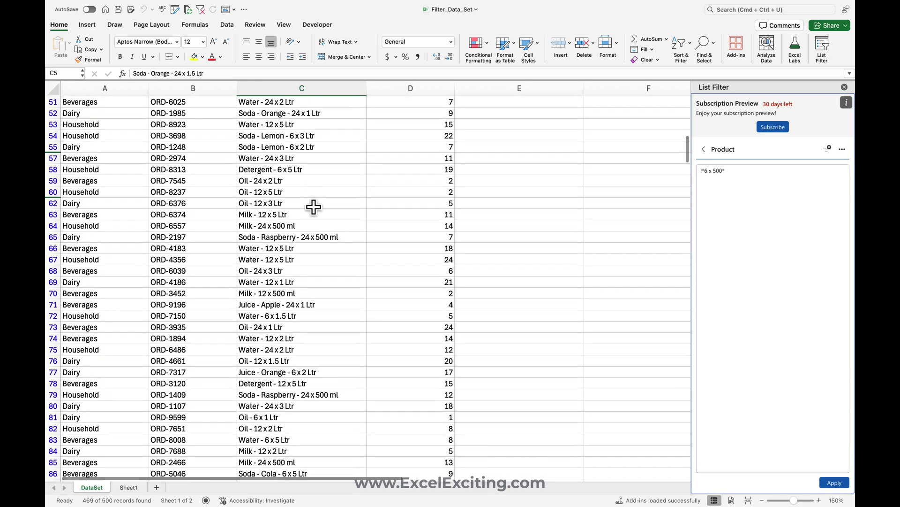
scroll(314, 206, up, 15)
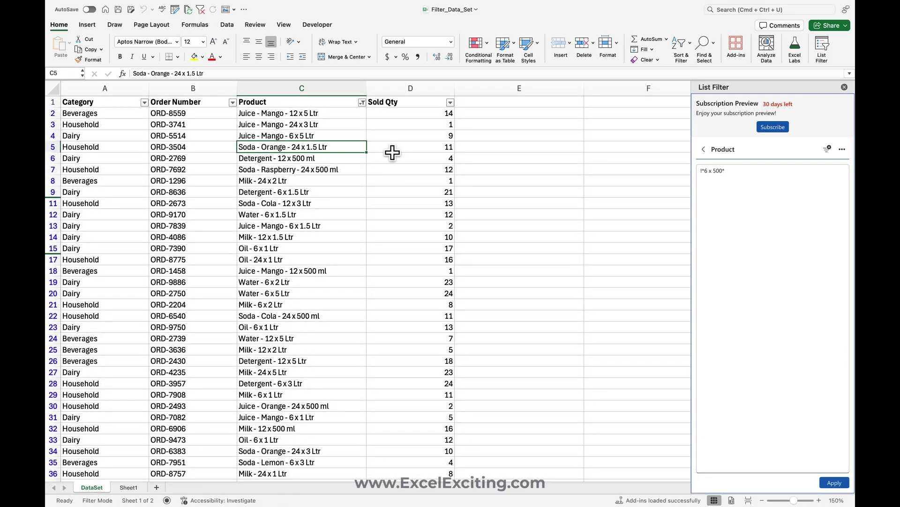
click(842, 149)
click(818, 168)
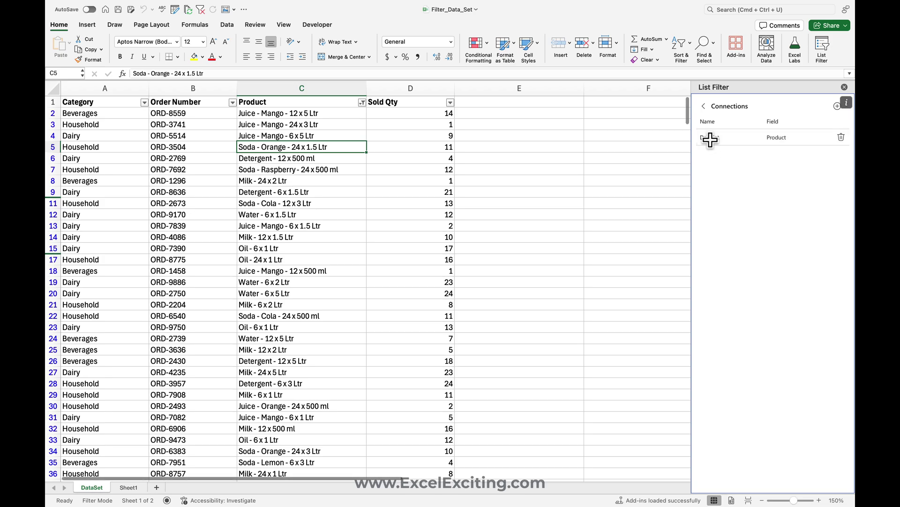
click(776, 139)
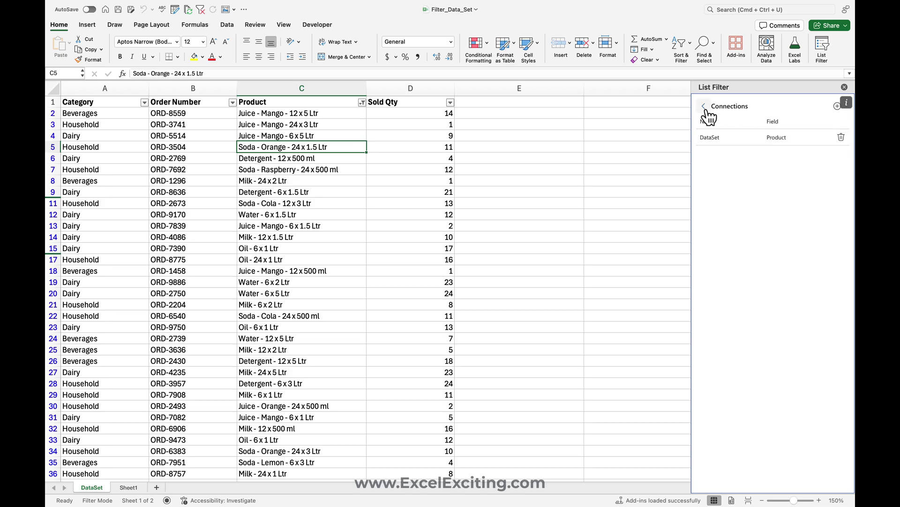
click(843, 104)
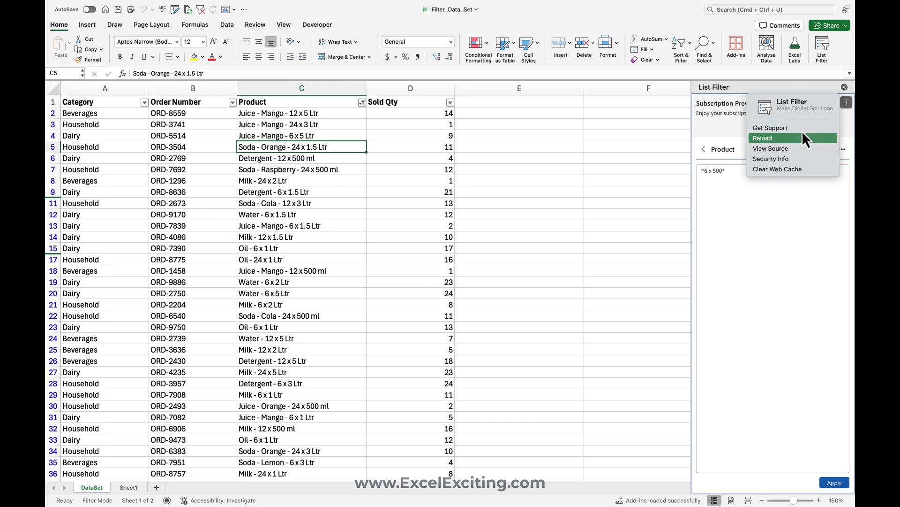
key(Down)
key(Up)
key(Down)
key(Down)
key(Down)
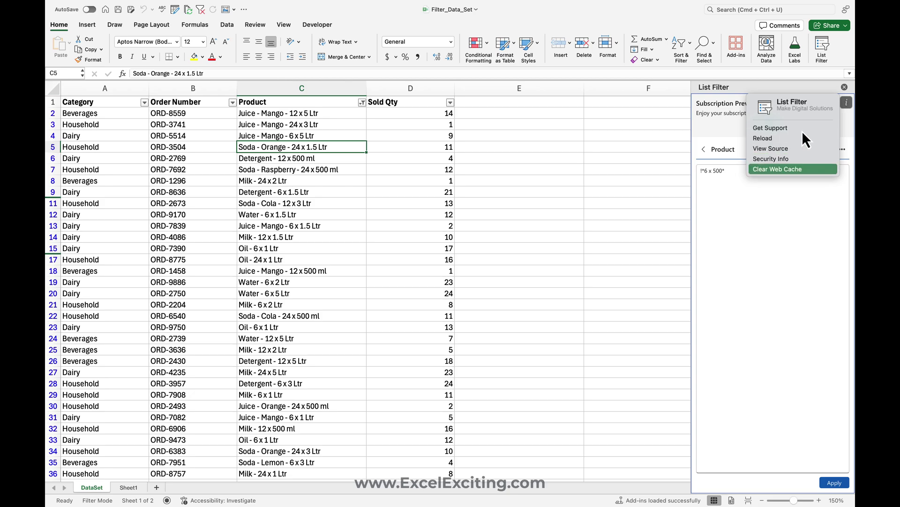
click(740, 205)
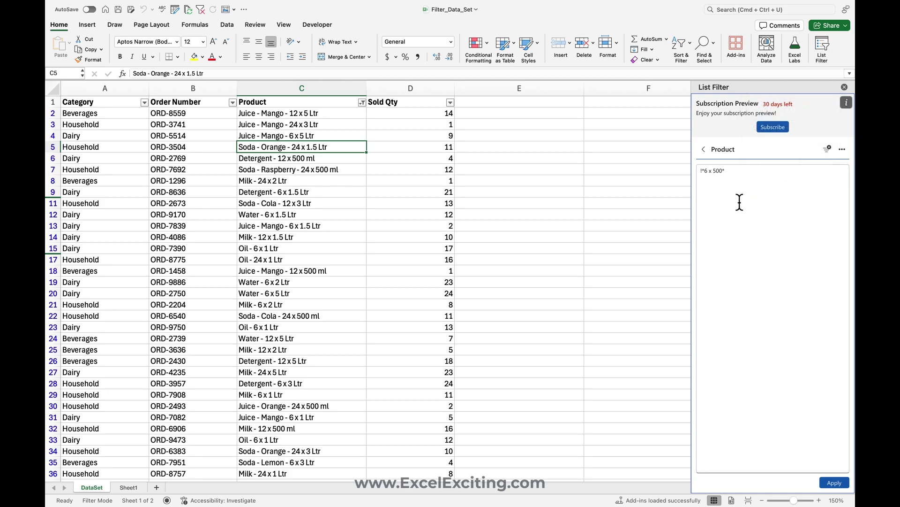
click(703, 171)
key(BackSpace)
key(super+z)
Switch to Sheet1 to show the List Filter feature table: Free up to 6 criteria, Subscription unlimited
click(124, 487)
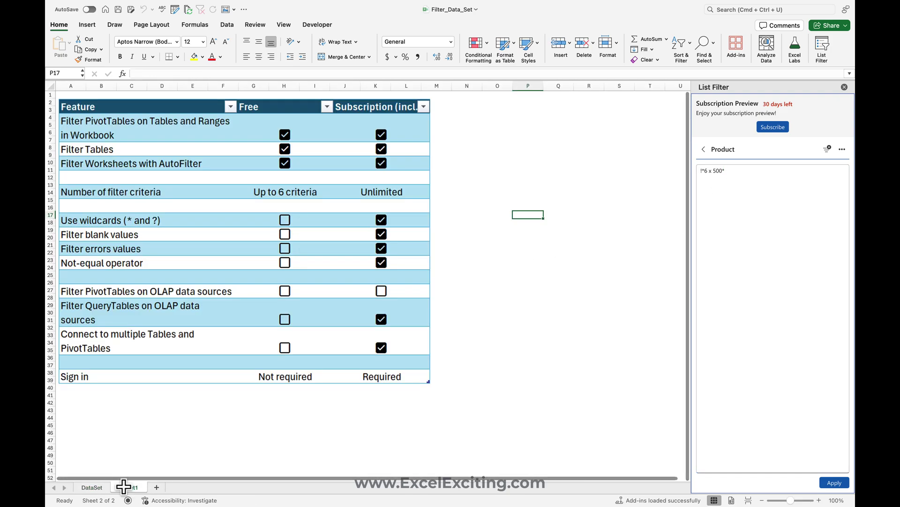